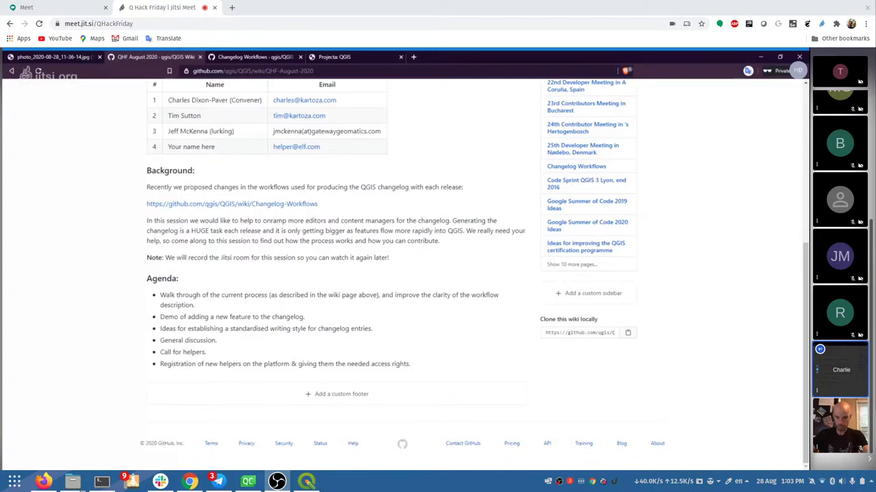
Launch draw.io from the app search and take its window out of full screen
key("super")
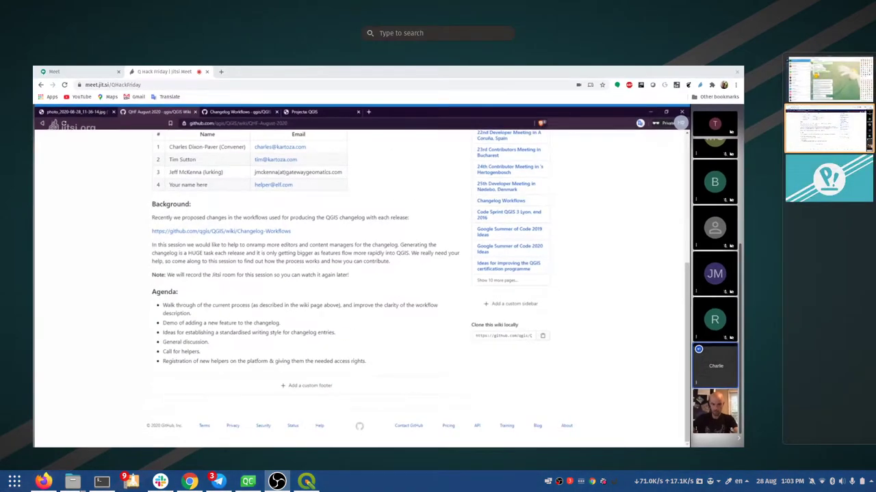
type("dra")
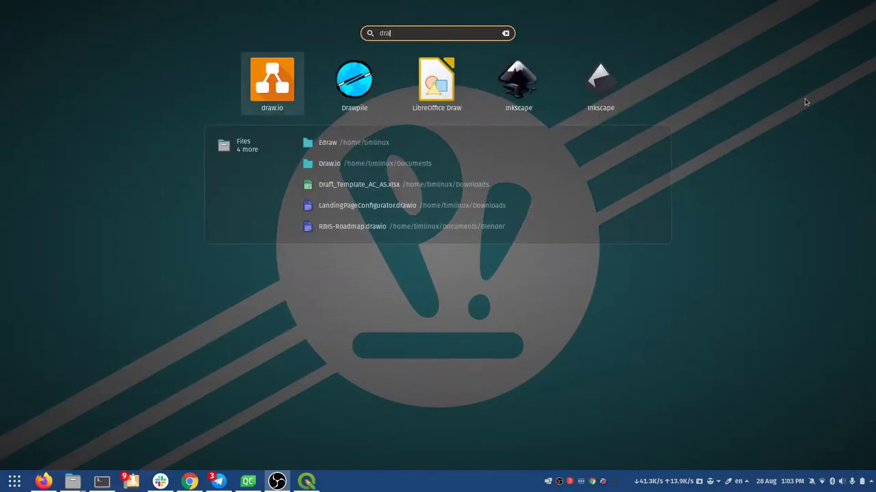
left_click(277, 86)
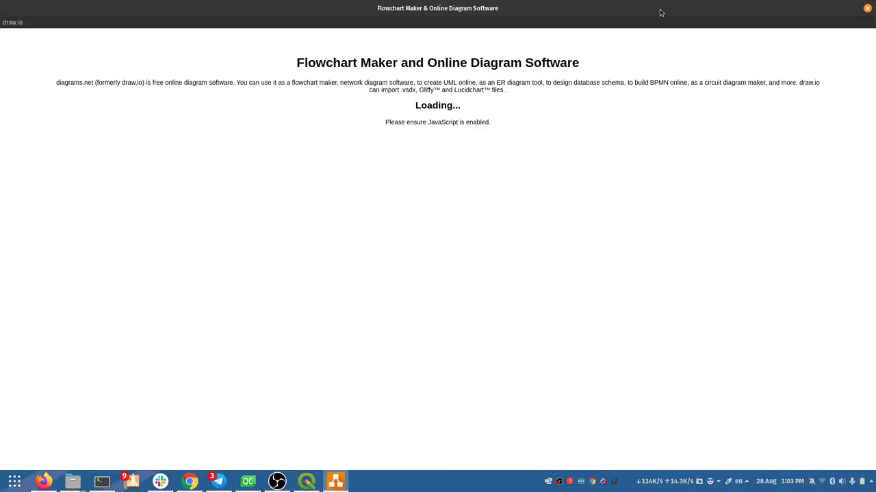
mouse_move(658, 10)
left_mouse_down()
mouse_move(776, 89)
mouse_move(875, 92)
left_mouse_up()
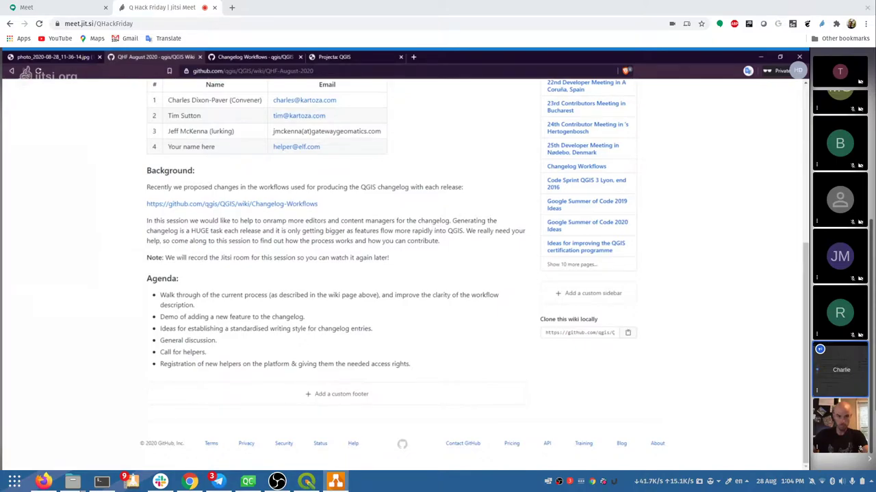
mouse_move(698, 231)
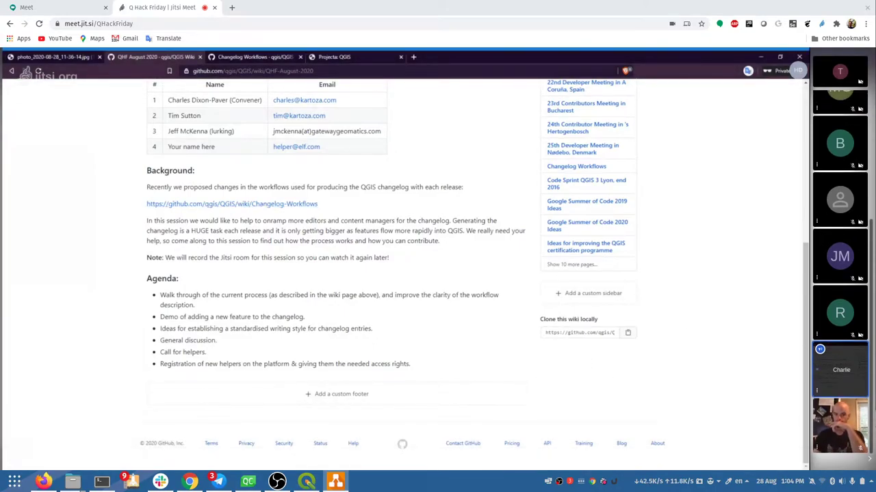
Bring the Changelog Workflows wiki page into view in the browser
left_click(236, 61)
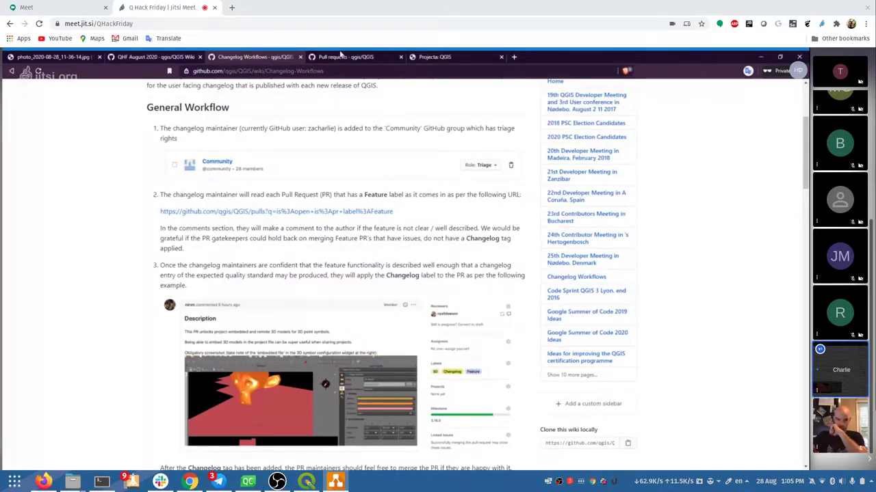
Check the Feature-labelled PR list's search query, then open #38458 'Manage Vector Layer Datasource capabilities'
left_click(340, 56)
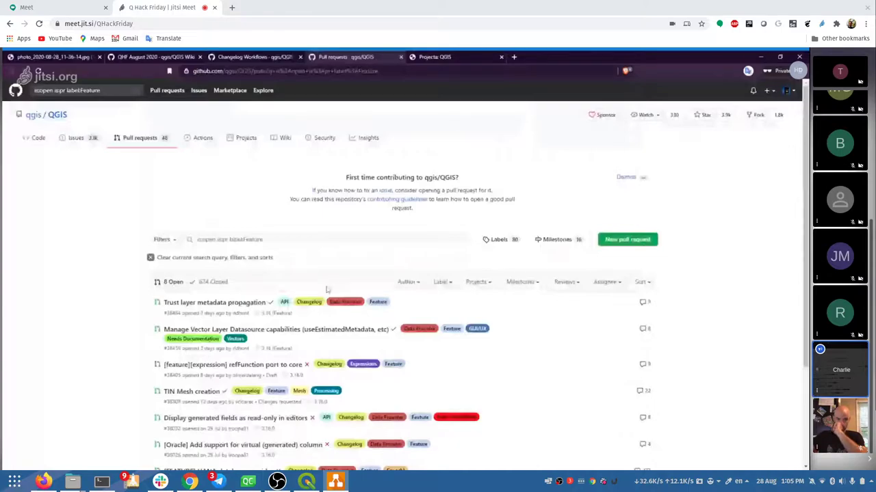
key("ctrl+shift+Tab")
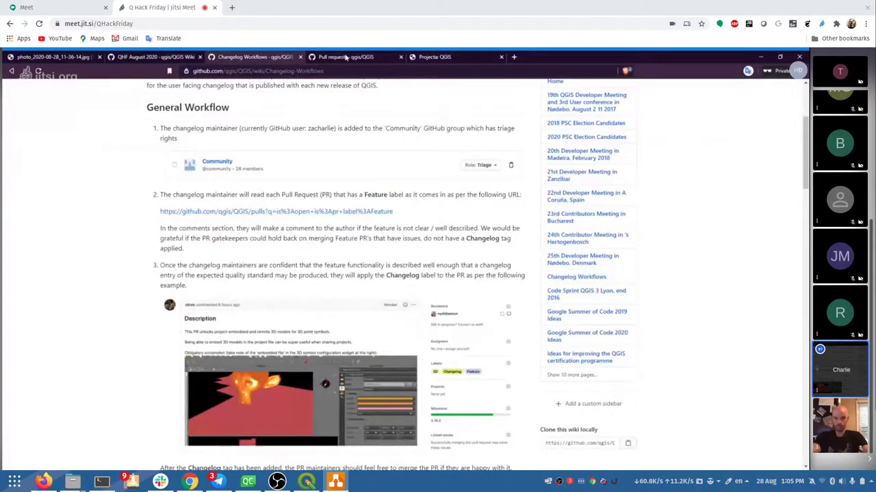
key("ctrl+Tab")
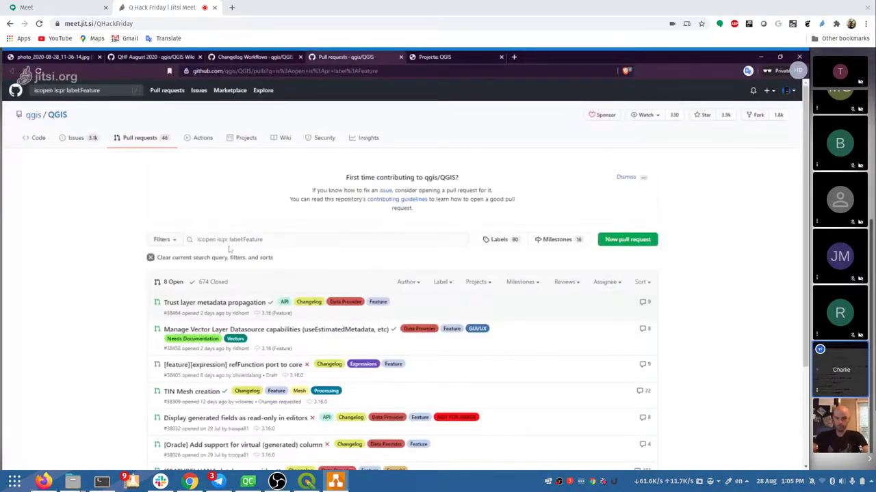
left_click(329, 240)
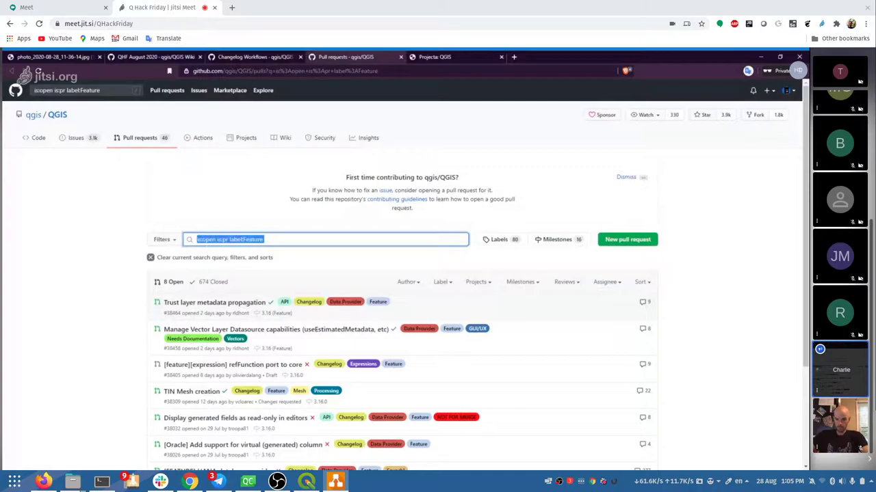
left_click(263, 239)
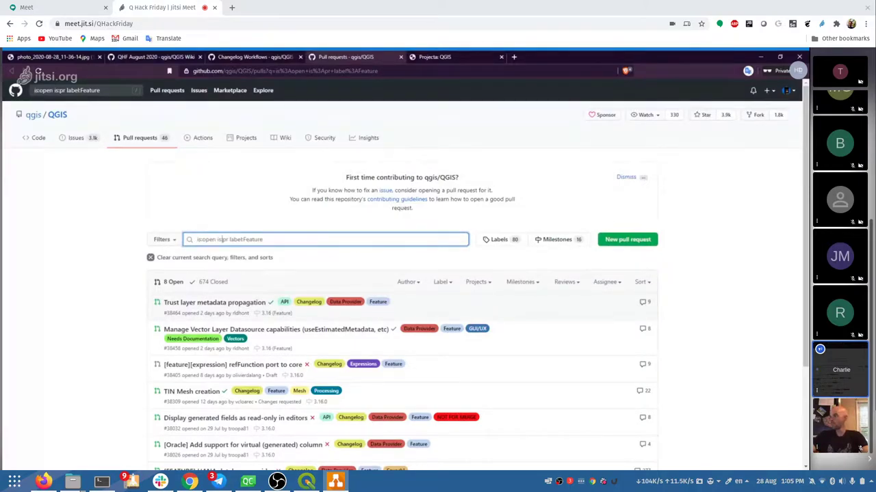
scroll(132, 189, "down", 2)
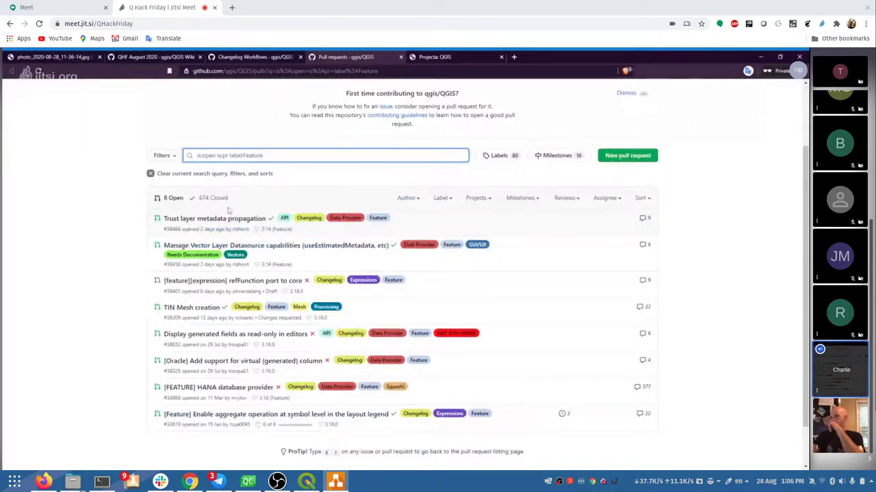
mouse_move(309, 251)
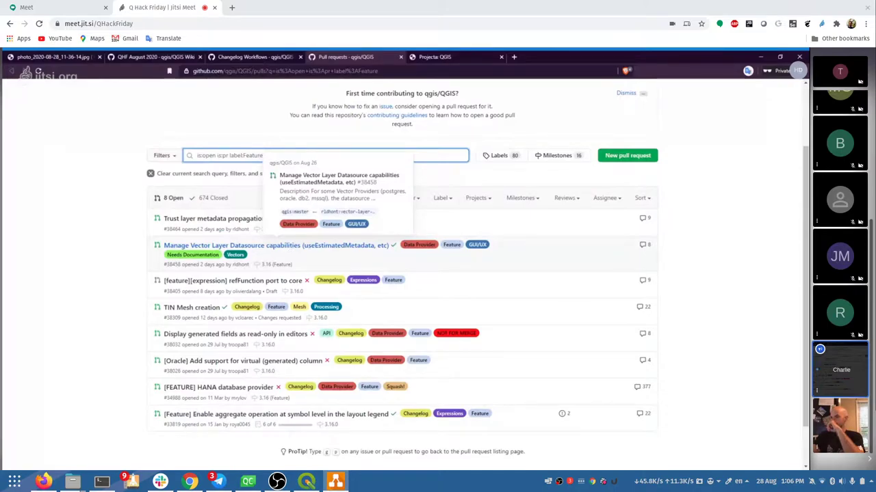
left_click(284, 251)
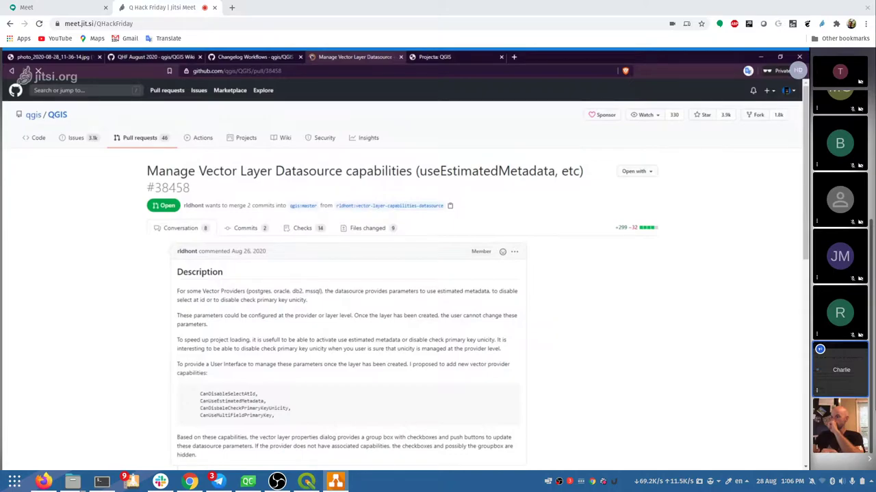
Scroll the closed Changelog-labelled pull requests and move the QGIS changelog tab after them
scroll(154, 457, "down", 2)
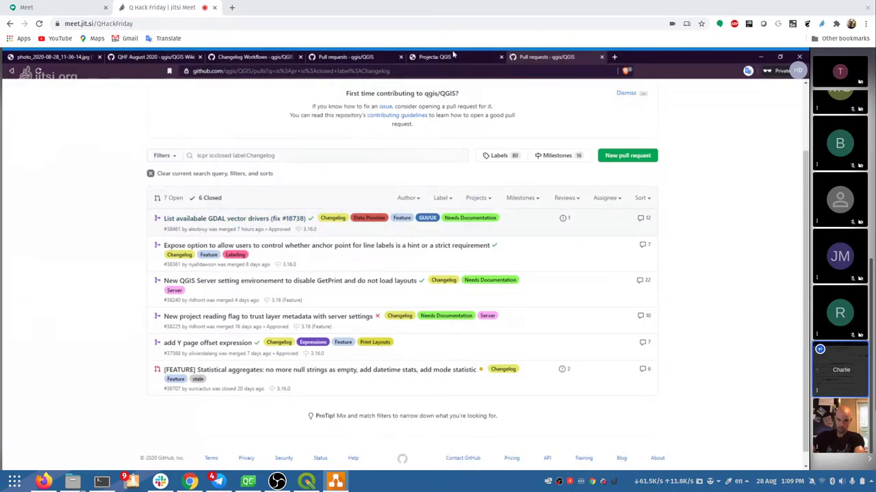
left_click_drag(453, 54, 520, 55)
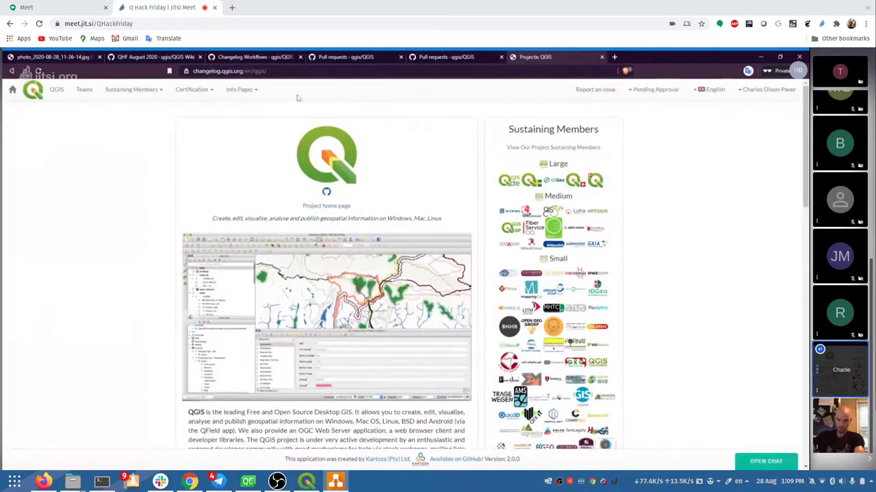
Glance at the account menu and scroll through the QGIS project page on changelog.qgis.org
left_click(753, 90)
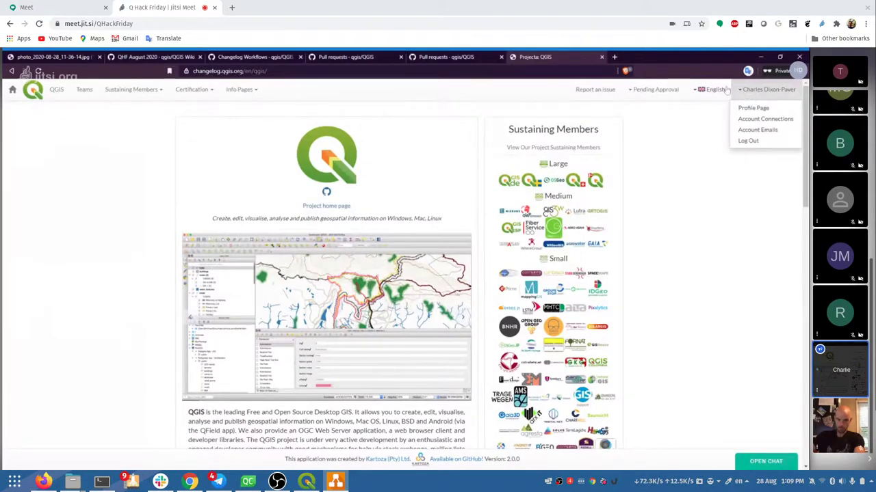
left_click(669, 123)
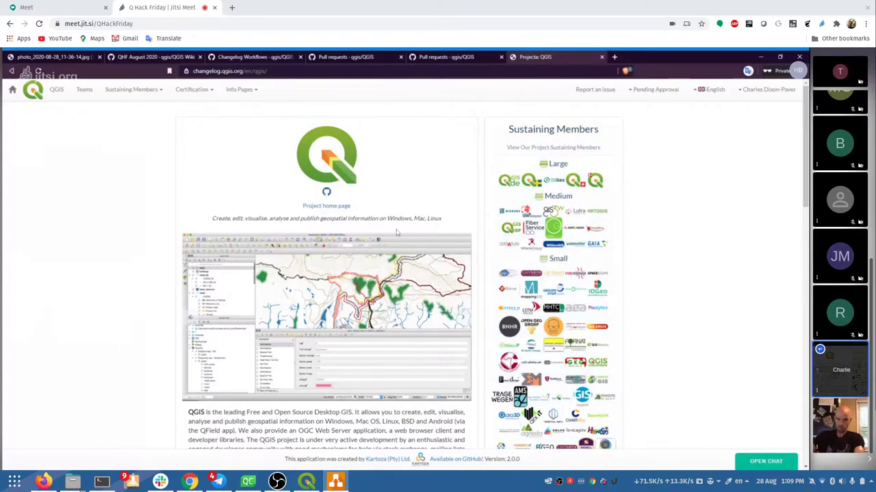
scroll(396, 233, "down", 1)
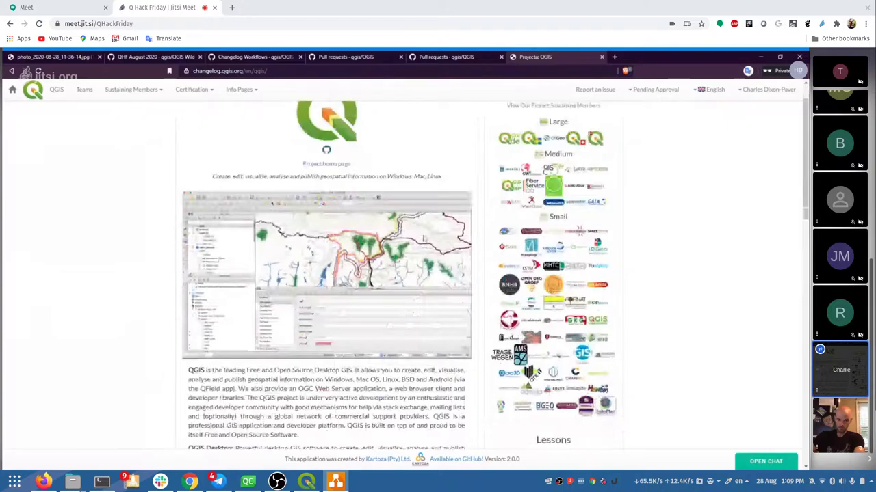
scroll(424, 238, "up", 1)
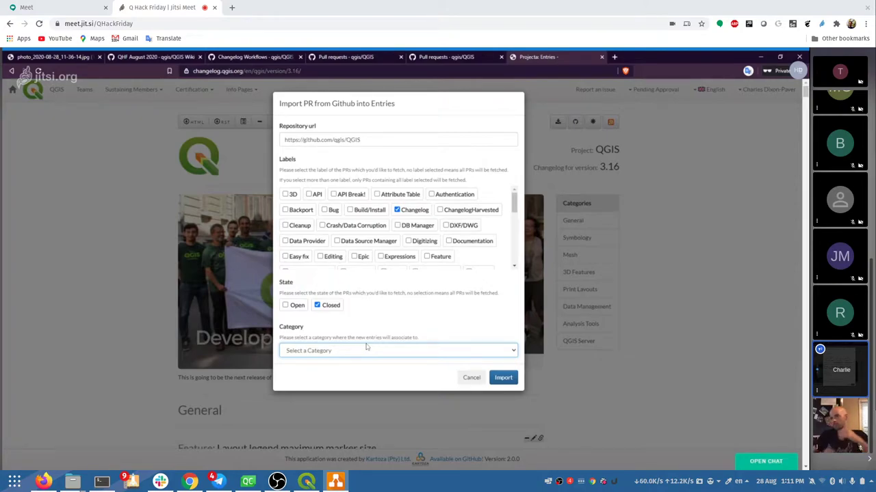
Pick General as the category and submit the closed Changelog-labelled PR import
key("Down")
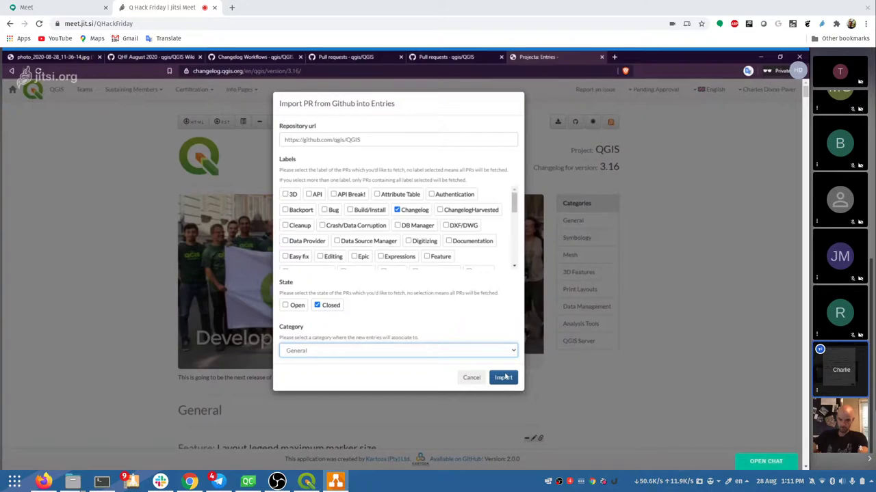
left_click(504, 378)
Run the import and scroll through the newly imported 3.16 changelog entries
left_click(509, 376)
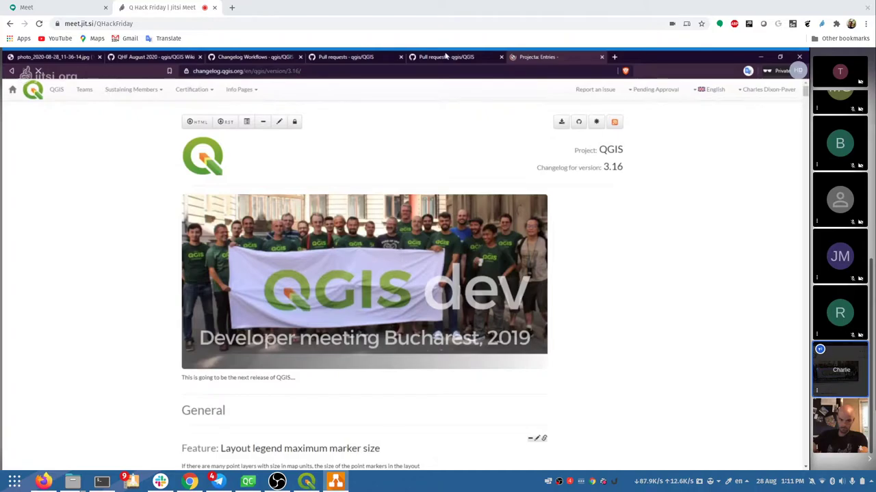
scroll(479, 205, "down", 3)
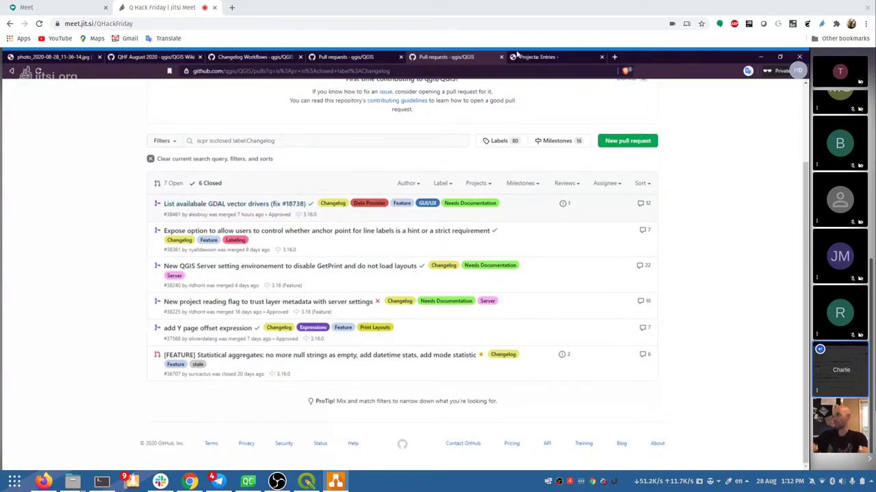
Delete the Statistical aggregates entry from the 3.16 changelog and confirm the deletion
left_click(518, 55)
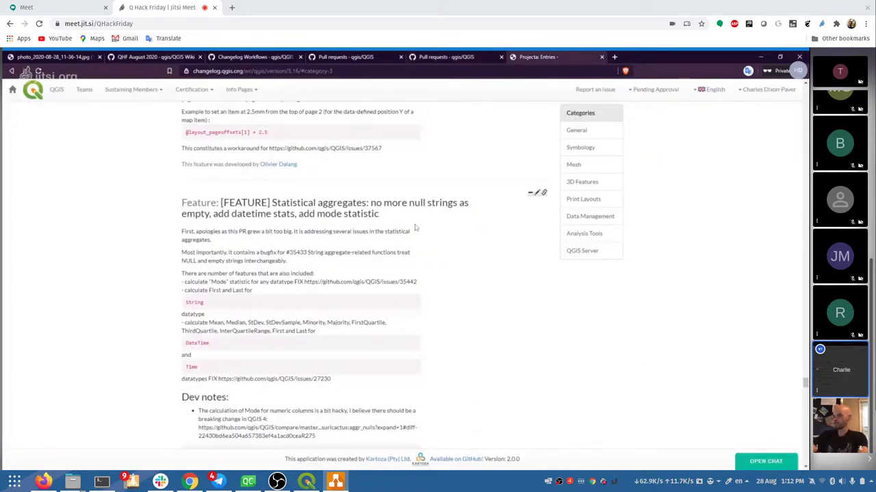
left_click(530, 192)
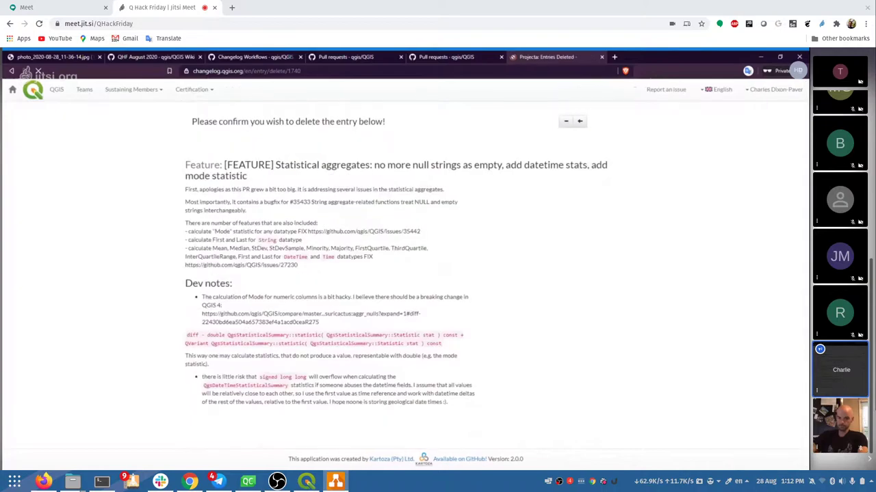
left_click(566, 122)
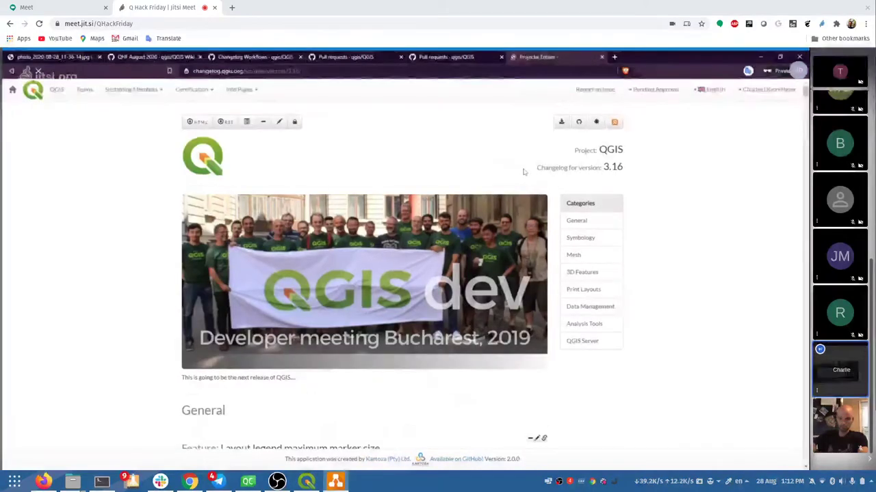
Return to GitHub's is:closed label:Changelog pull request list showing six entries
scroll(371, 244, "down", 10)
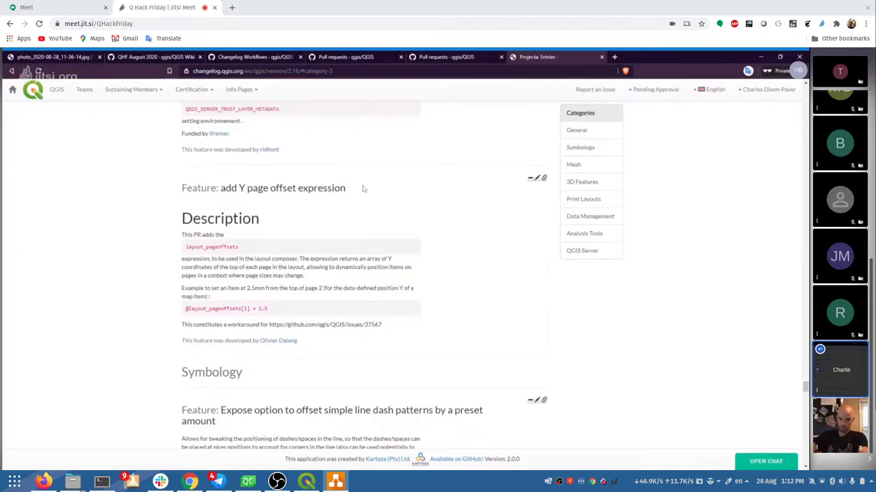
key("ctrl+shift+Tab")
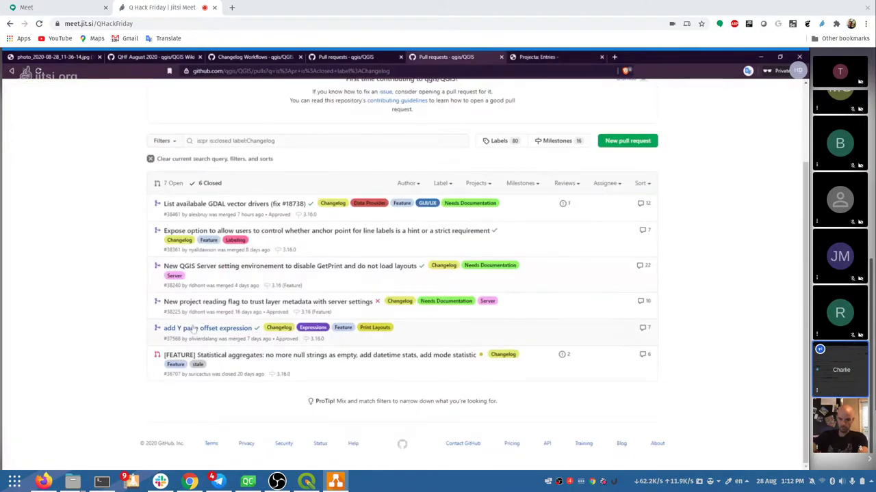
mouse_move(194, 329)
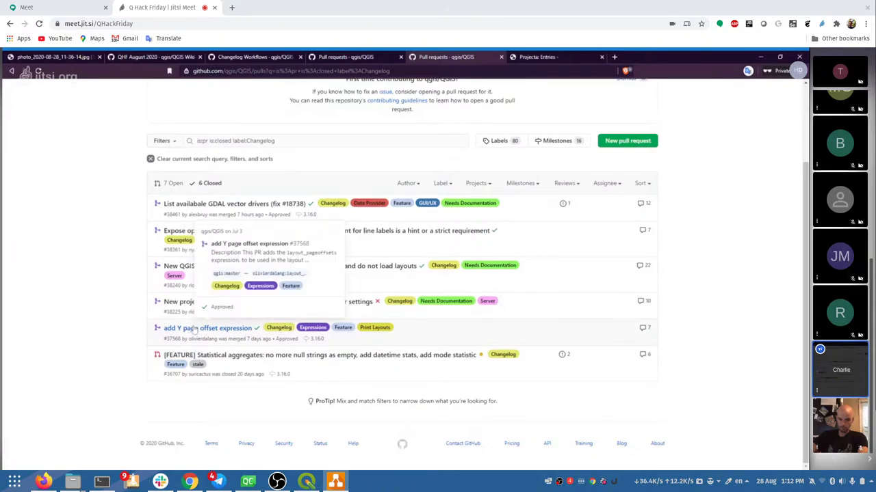
On 'add Y page offset expression' (#37568), swap the Changelog label for ChangelogHarvested
left_click(194, 329)
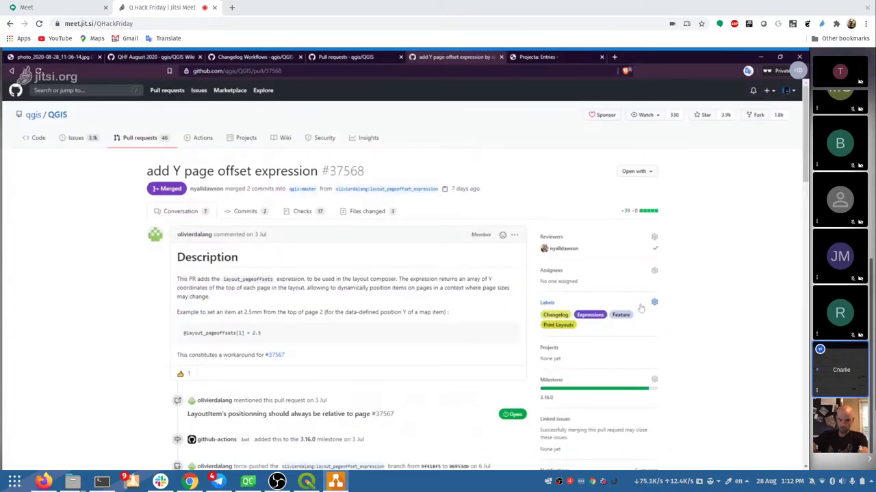
left_click(653, 302)
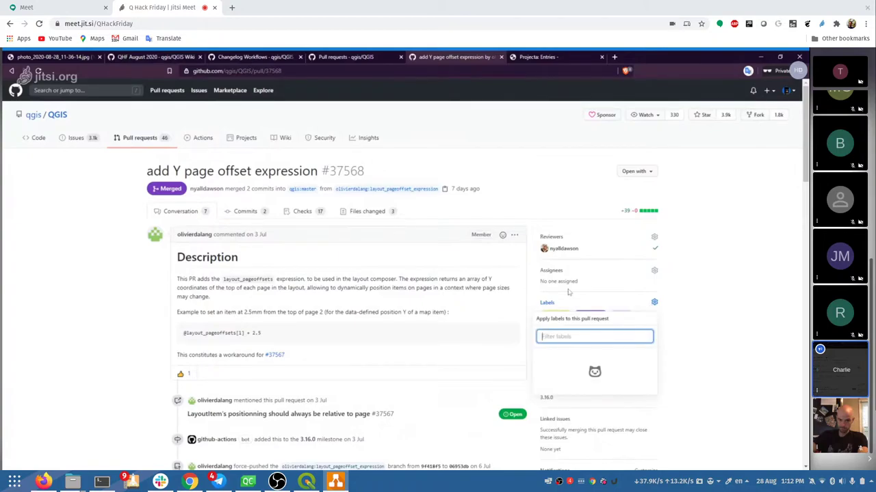
scroll(568, 292, "down", 2)
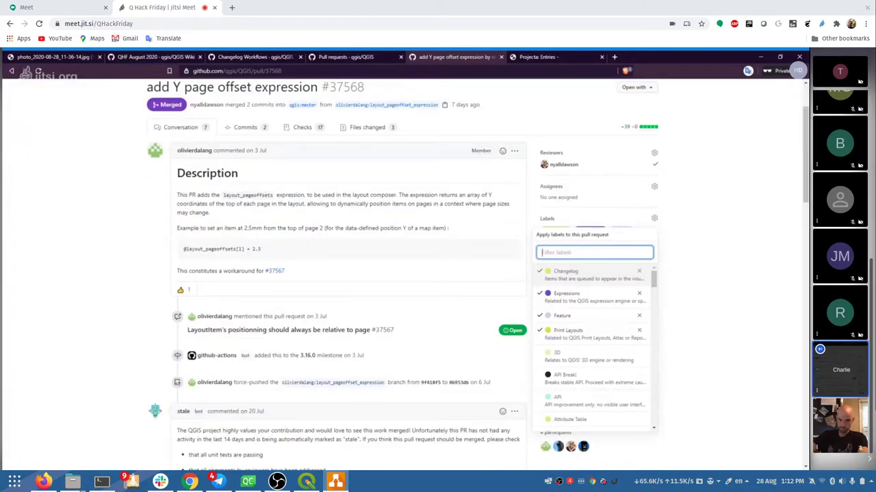
scroll(556, 240, "down", 5)
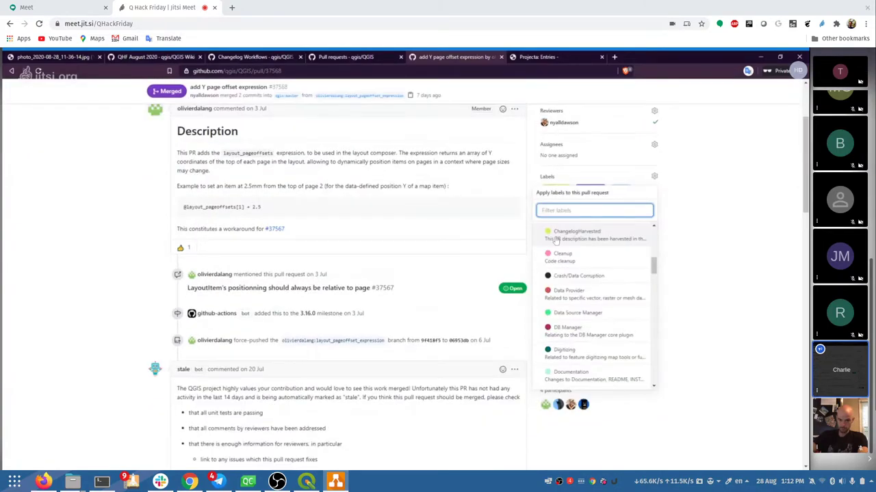
left_click(654, 177)
left_click(654, 218)
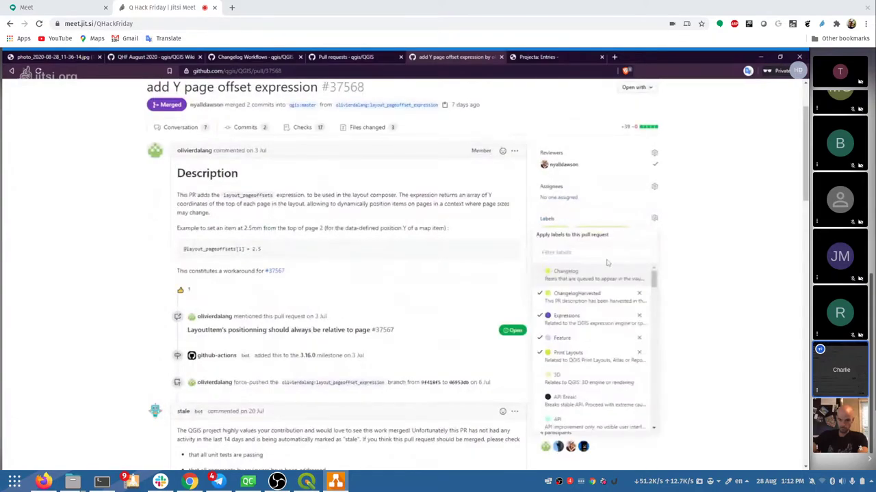
left_click(703, 213)
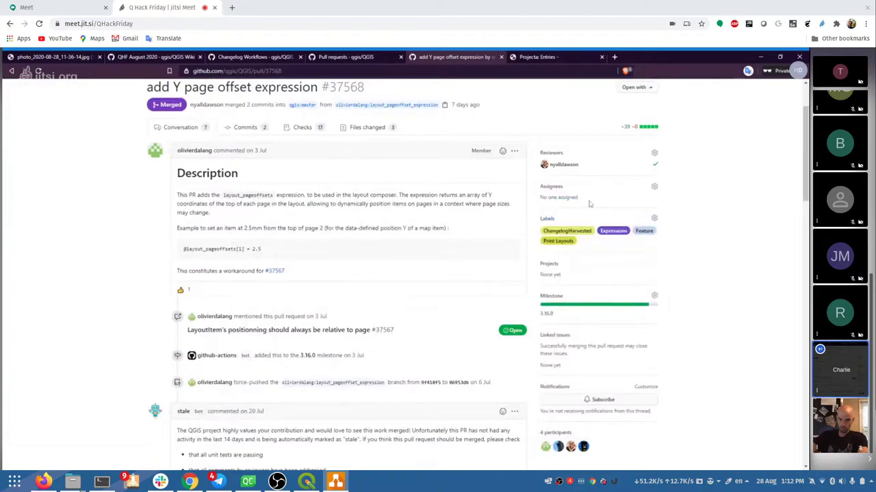
scroll(478, 130, "up", 1)
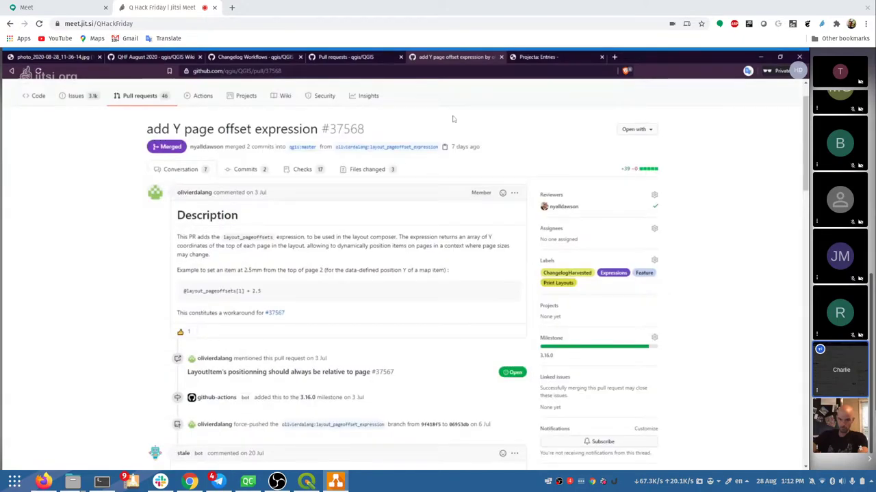
scroll(407, 127, "up", 1)
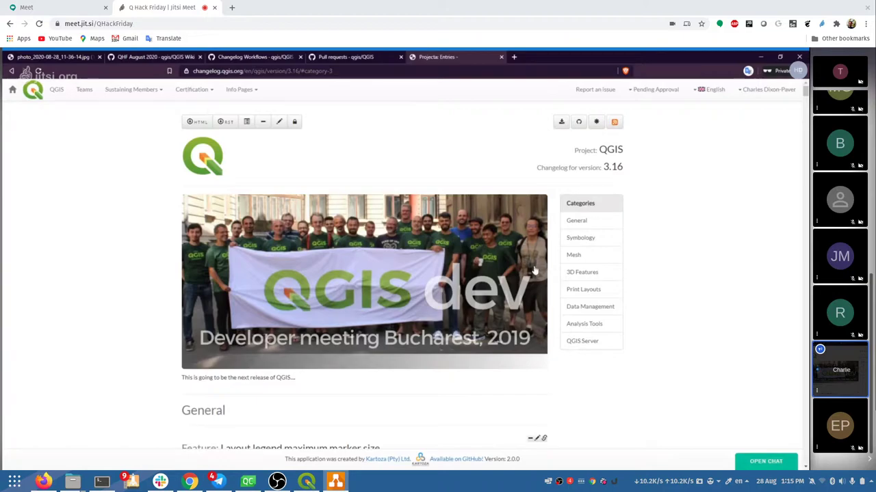
Scroll down to the directional lights entry and select the stray '[Feature]' prefix in its heading
scroll(374, 347, "down", 3)
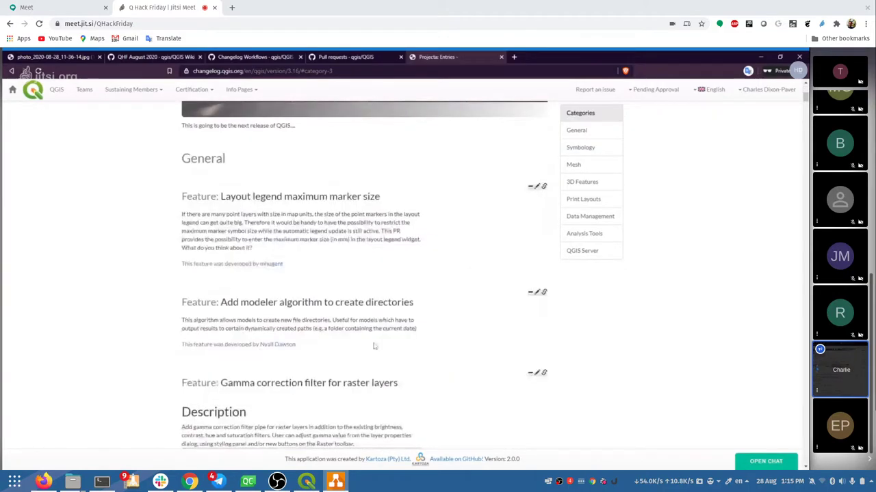
scroll(374, 342, "down", 2)
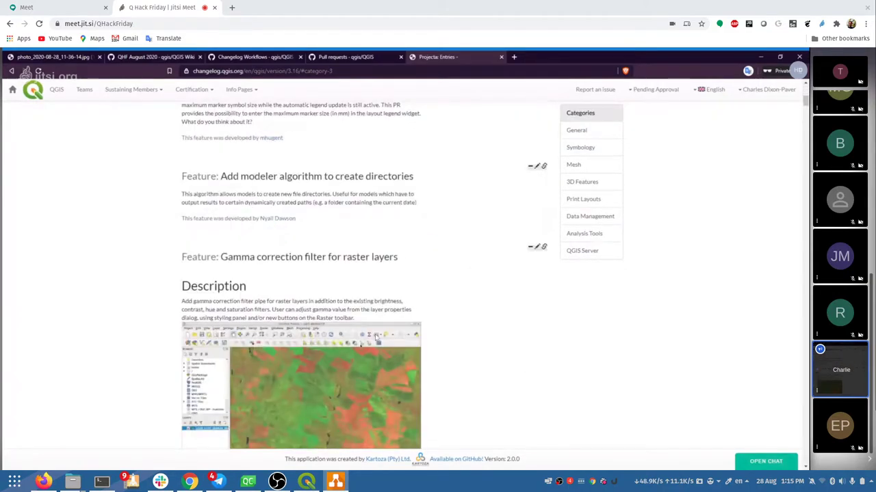
scroll(398, 271, "down", 5)
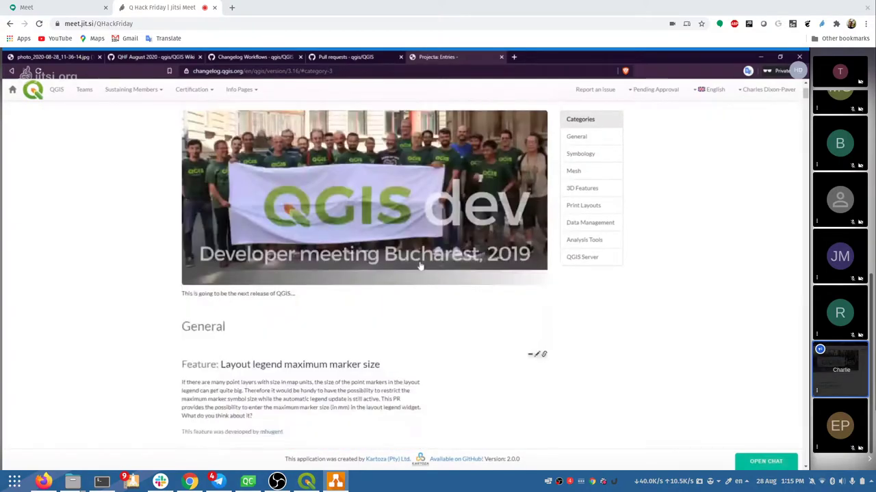
left_click_drag(221, 253, 225, 253)
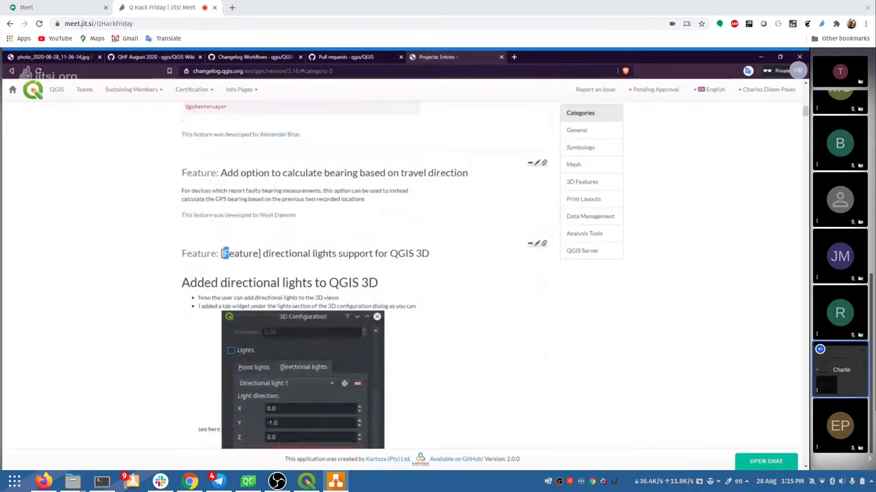
left_click(225, 253)
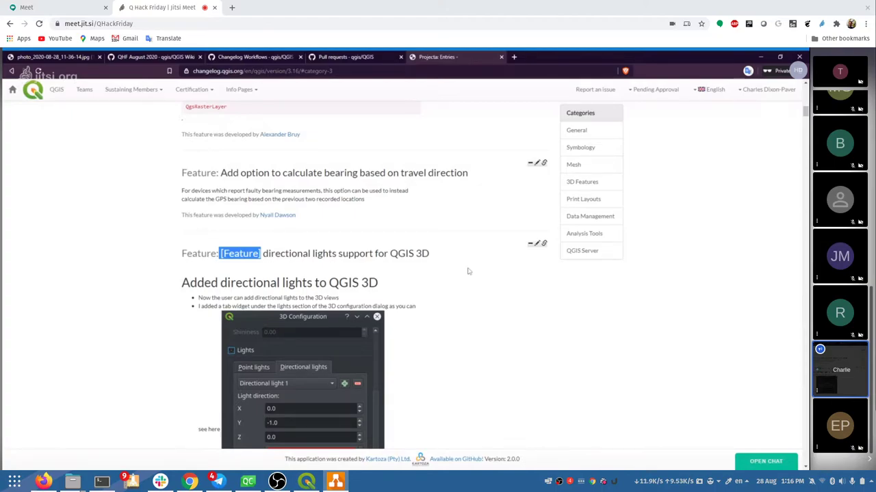
Open the directional lights entry's Update Entry edit form via its pencil icon
left_click(534, 256)
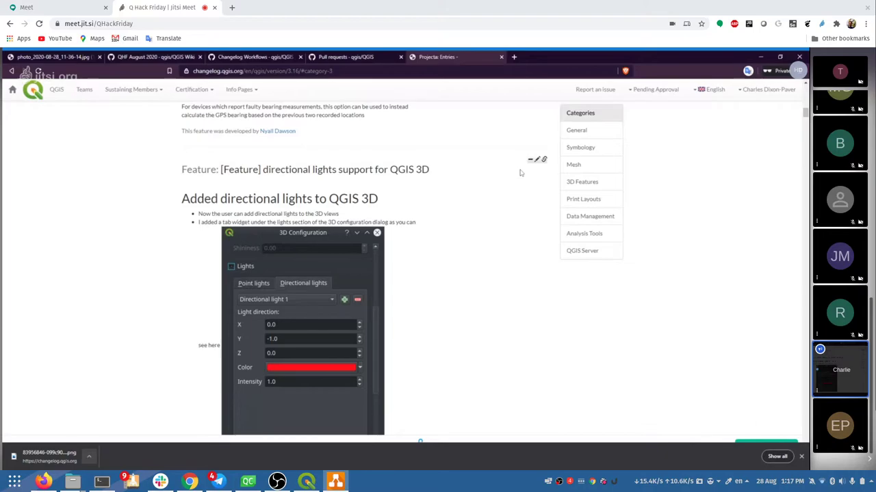
left_click(537, 158)
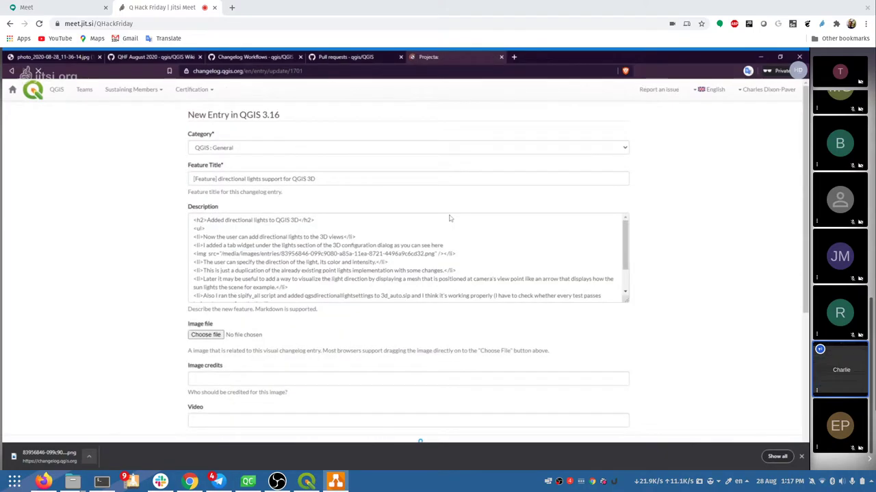
Remove the '[Feature] ' prefix from the title and capitalise 'Directional'
left_click(218, 179)
key("shift+Left")
key("shift+Left")
key("shift+Home")
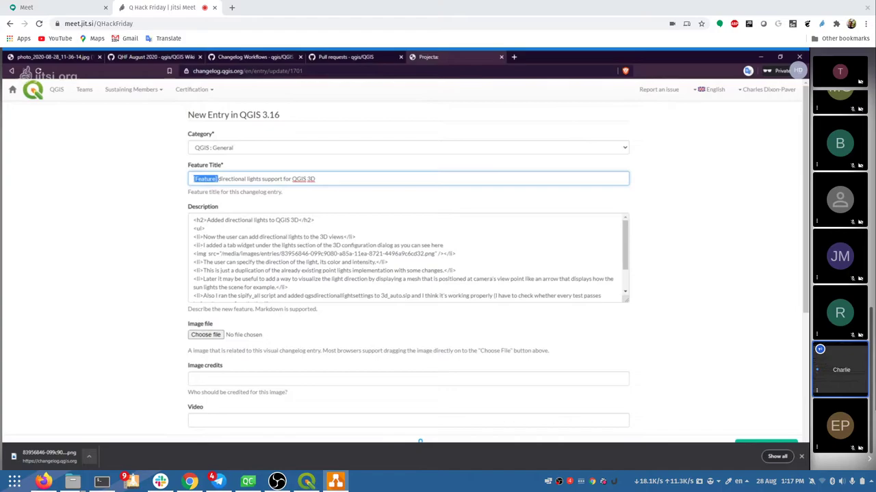
key("shift+Right")
type("D")
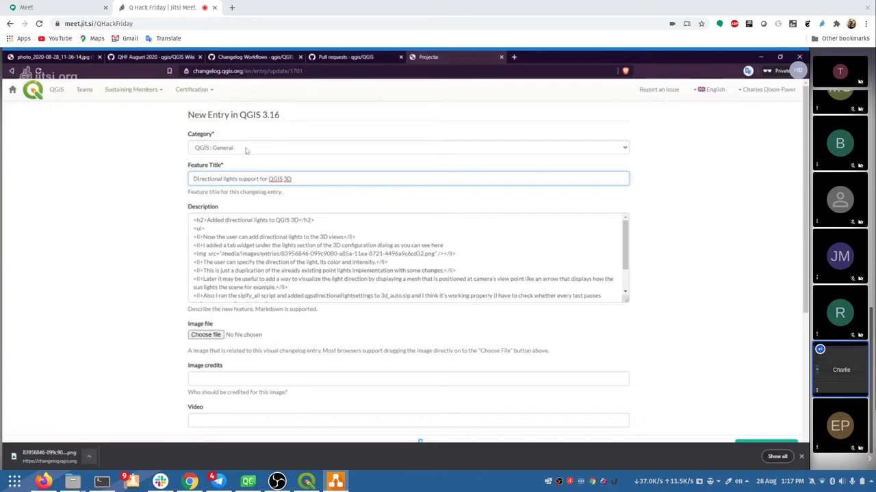
Set the entry's category to 'QGIS : 3D Features'
left_click(283, 151)
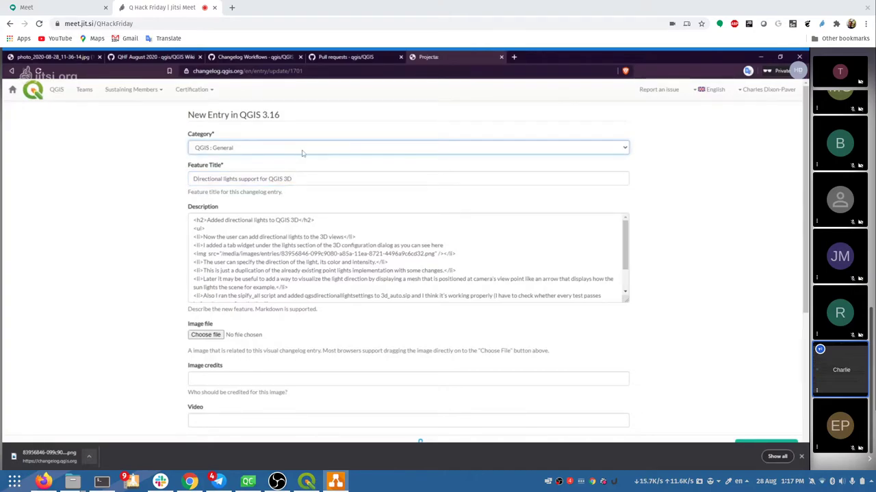
left_click_drag(268, 178, 293, 178)
left_click(293, 178)
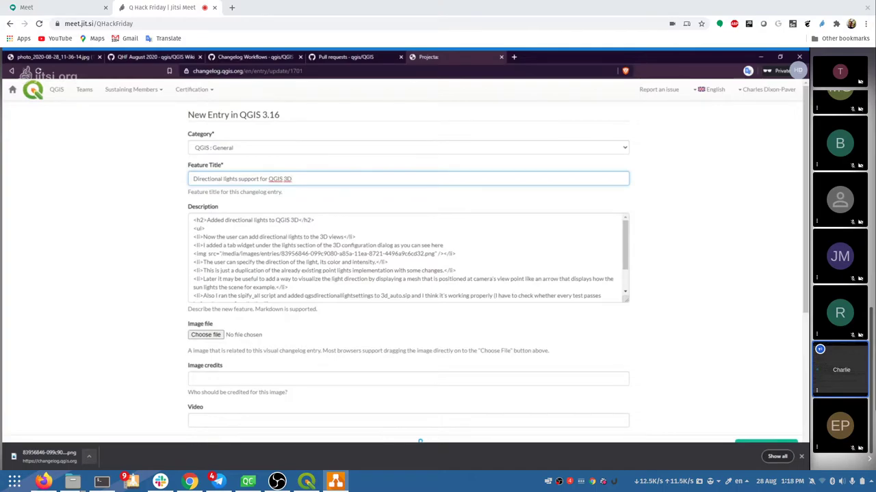
left_click(309, 151)
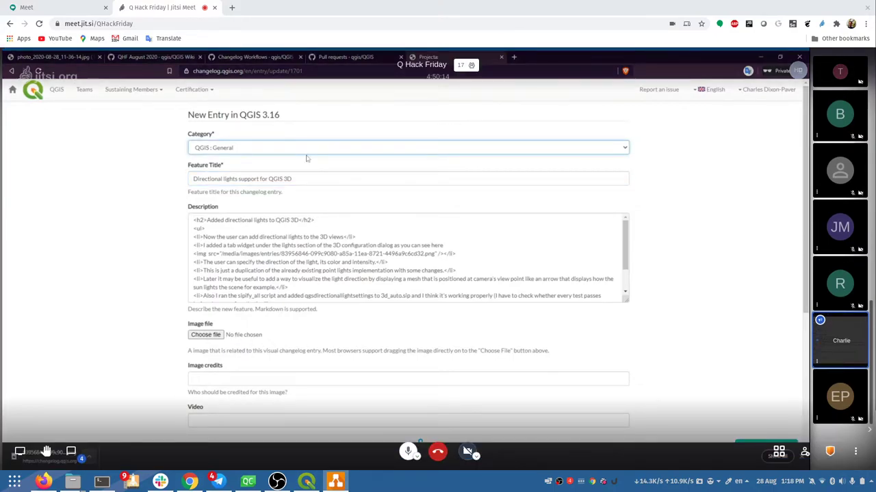
left_click(220, 154)
Change 'lights' to 'lighting' in the title, making it 'Directional lighting support for QGIS 3D'
left_click(238, 178)
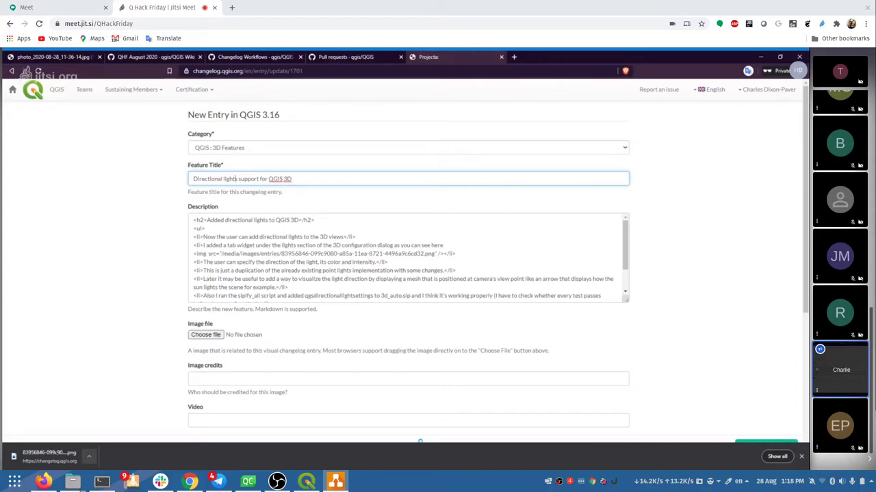
key("BackSpace")
type("ing")
key("Tab")
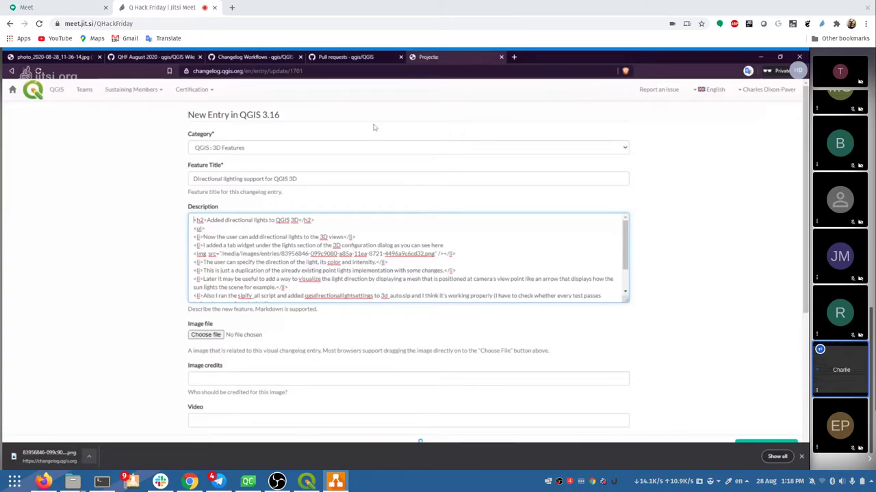
Search the web for 'QGIS changelogs' in a new tab
left_click(513, 58)
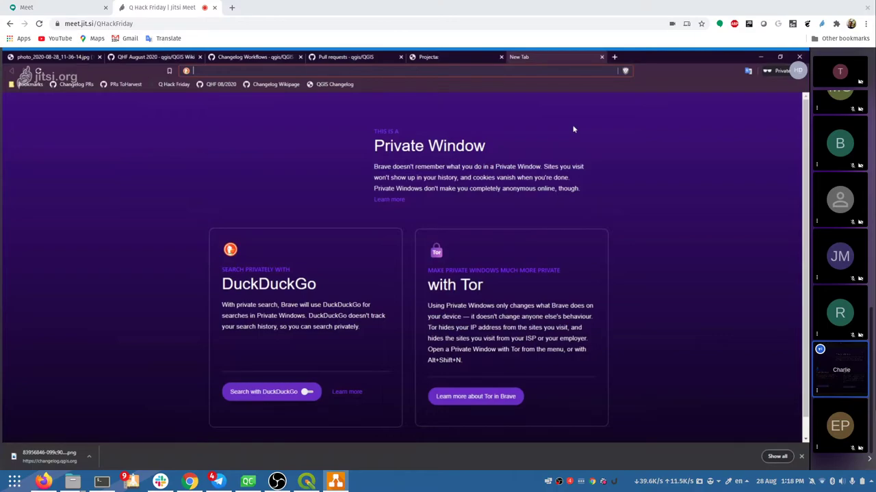
type("QGIS chang")
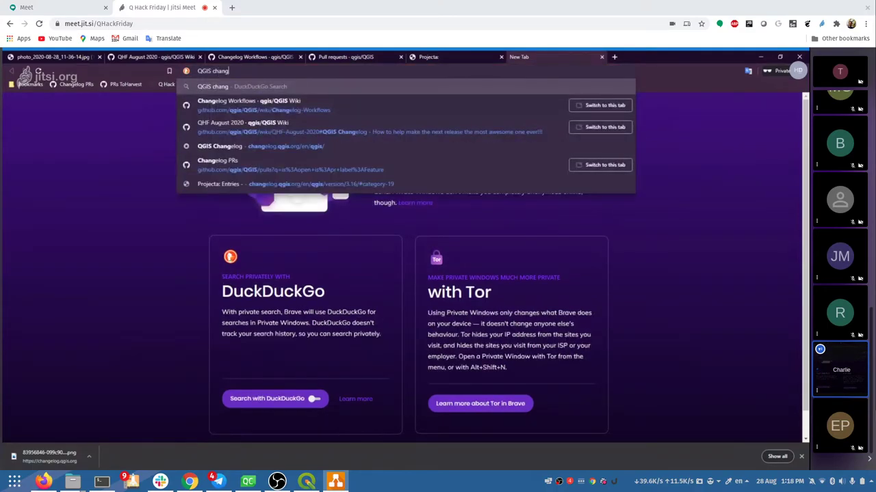
type("leogs")
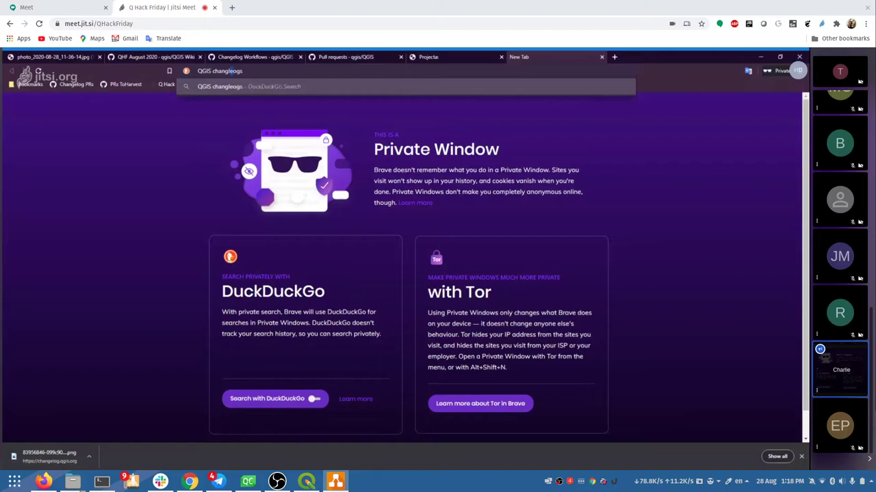
key("Return")
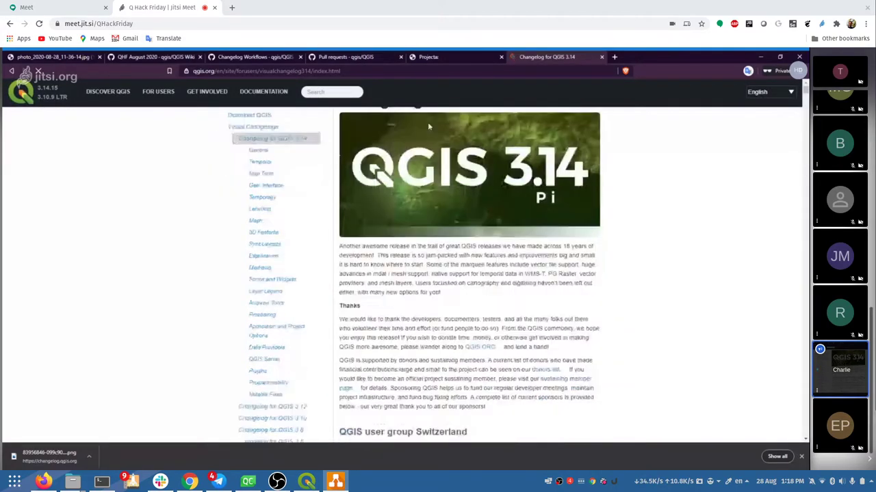
Scroll the QGIS 3.14 changelog past the sponsors to the General and Temporal feature lists
scroll(428, 121, "up", 1)
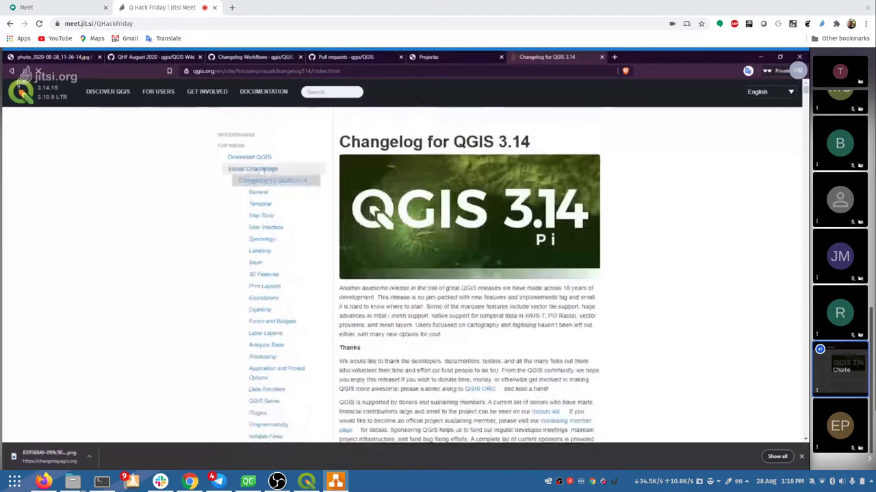
scroll(449, 197, "down", 3)
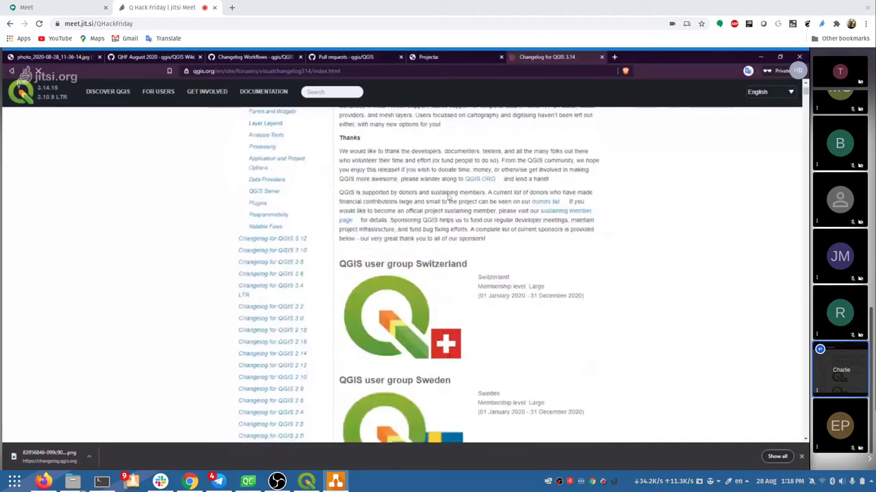
scroll(450, 197, "up", 1)
scroll(410, 195, "down", 5)
scroll(424, 219, "down", 15)
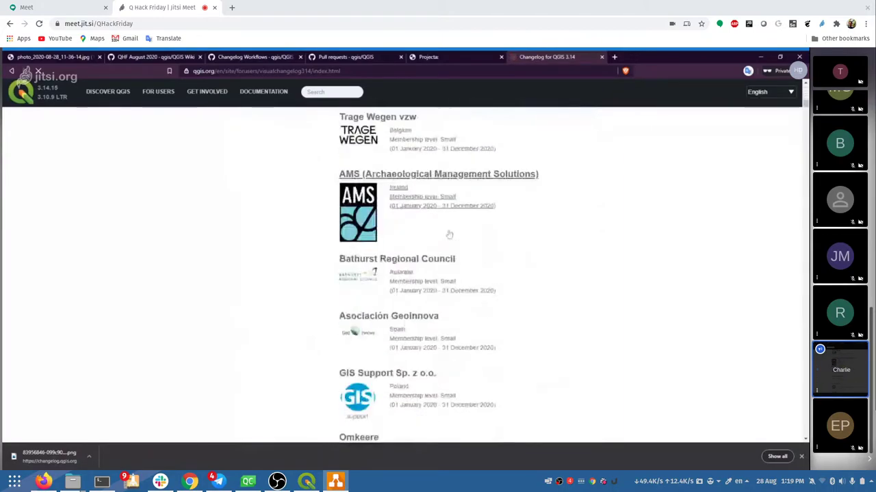
scroll(449, 235, "down", 10)
scroll(450, 233, "down", 5)
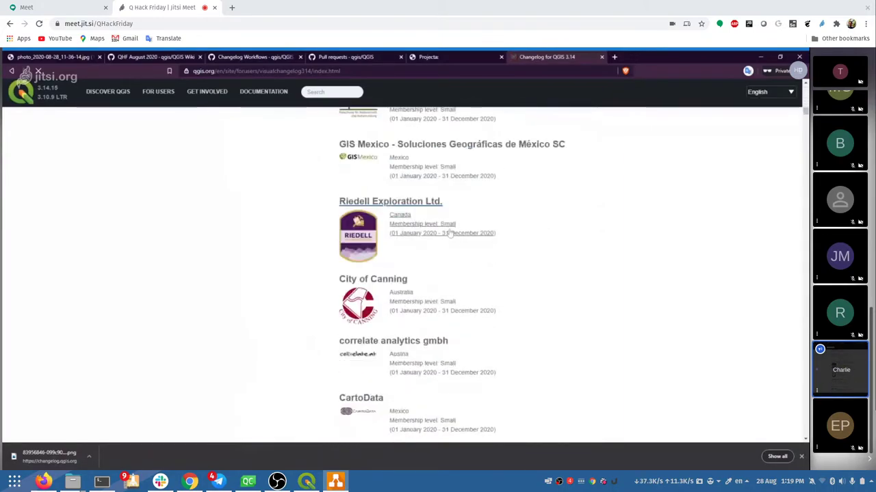
scroll(450, 234, "down", 5)
scroll(727, 207, "down", 15)
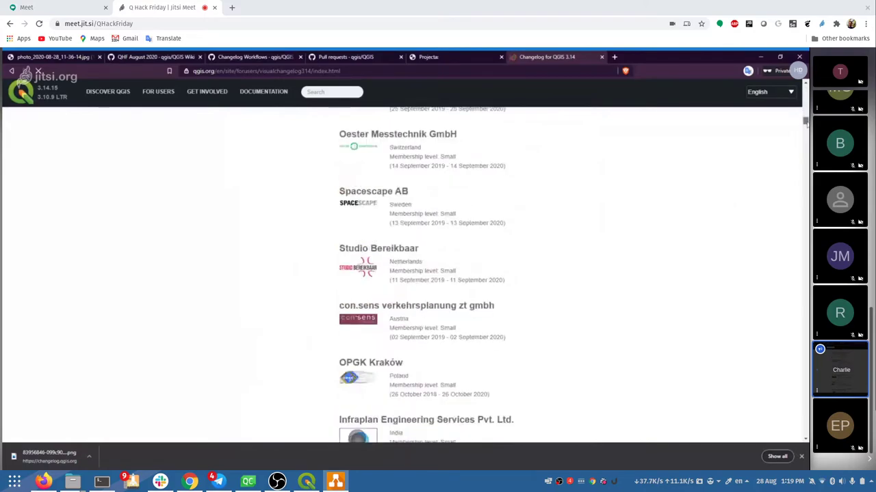
scroll(667, 155, "up", 10)
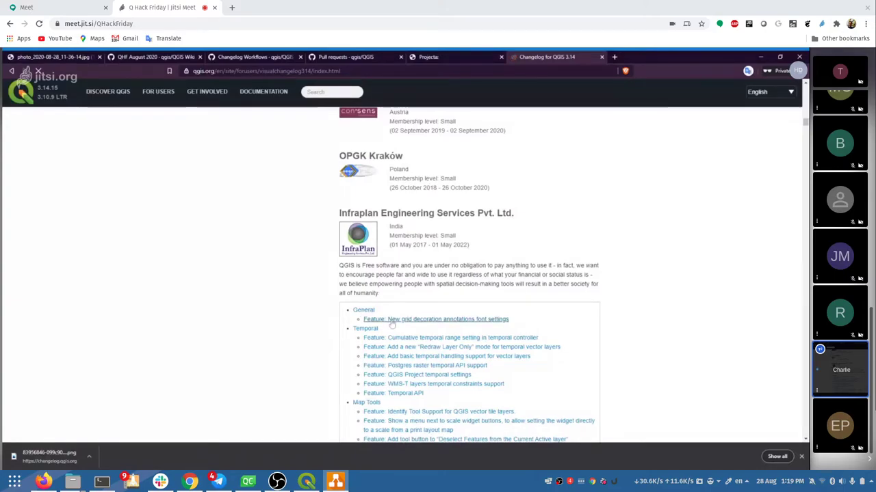
scroll(392, 326, "down", 1)
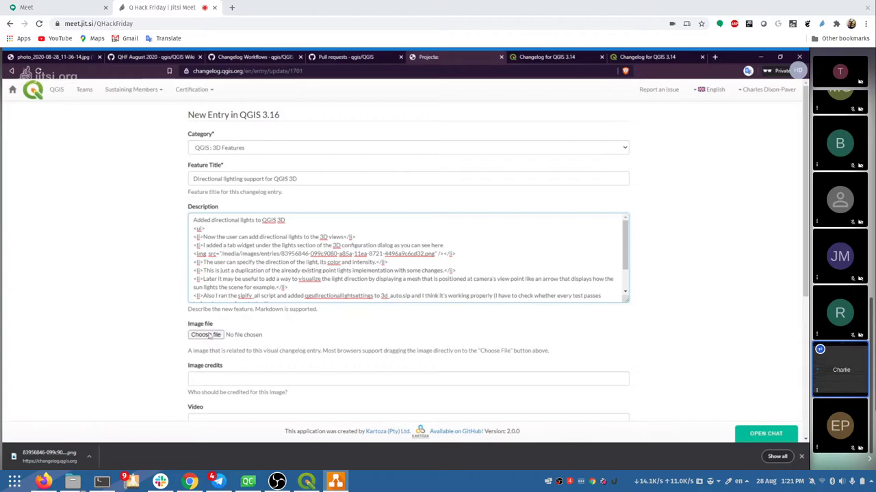
left_click(206, 334)
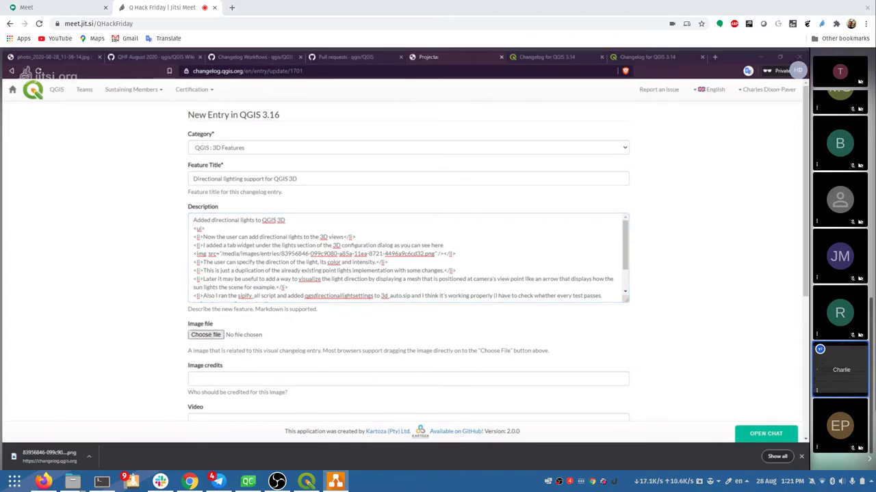
key("Return")
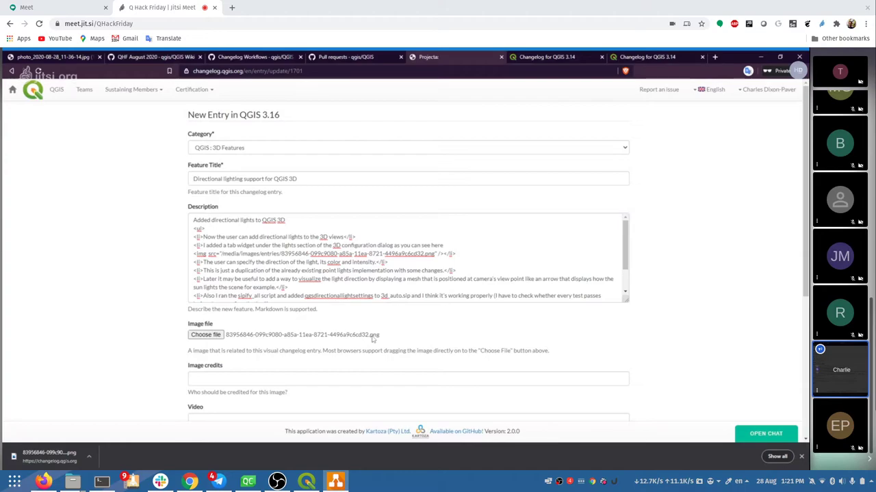
left_click(264, 336)
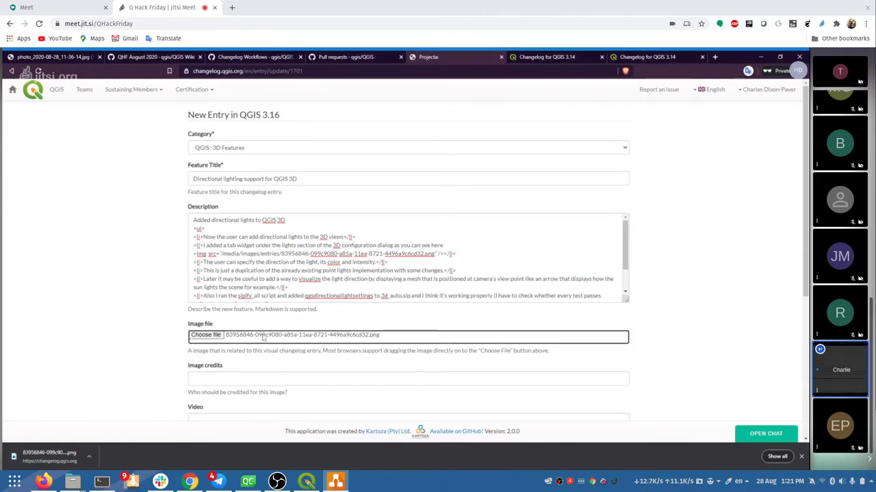
key("Escape")
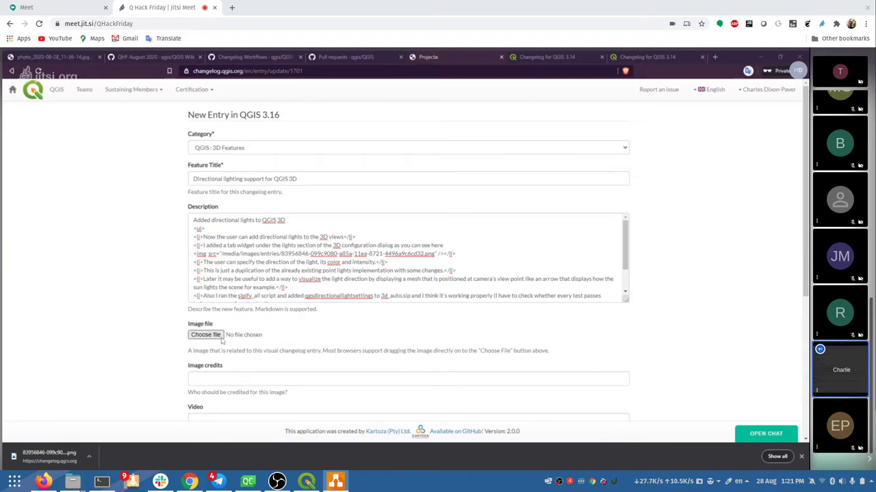
key("Return")
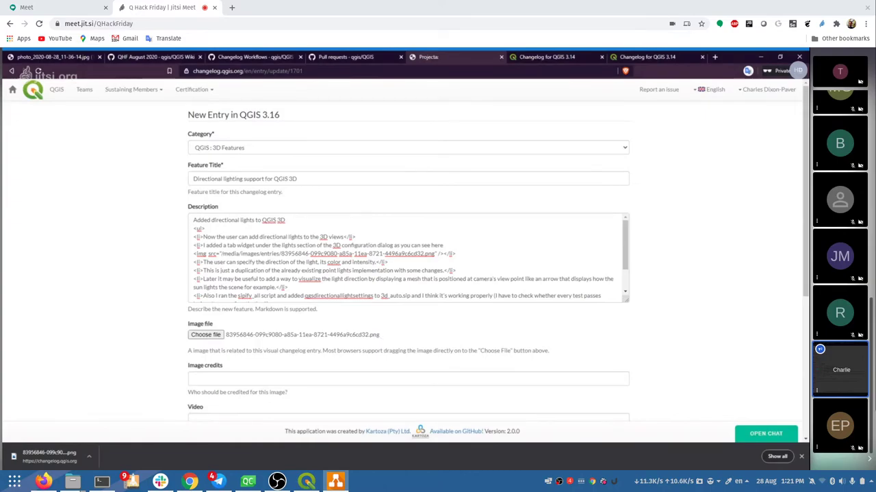
mouse_move(393, 205)
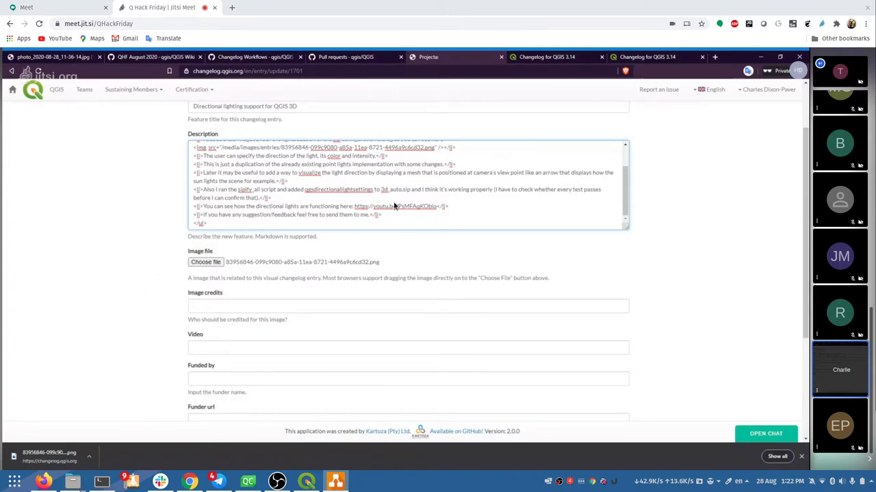
Delete the <img src=...> line and the stray space before </li> from the description
mouse_move(430, 212)
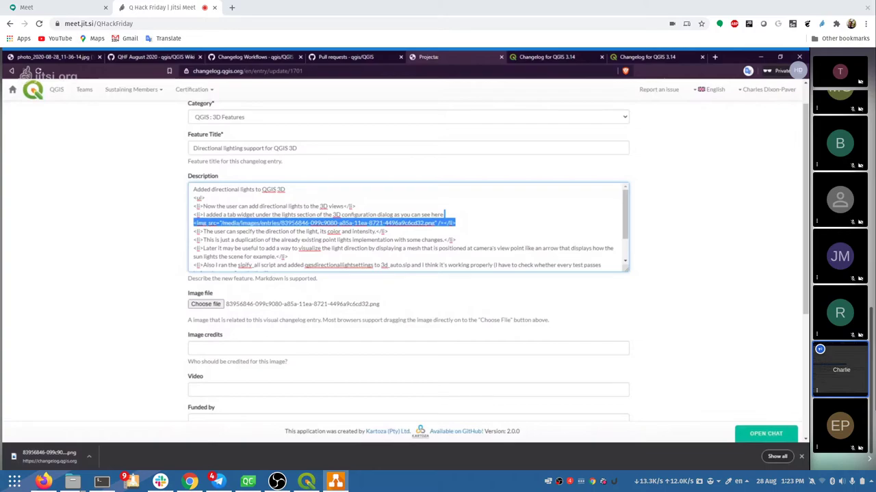
left_click(443, 223)
left_click_drag(443, 223, 194, 223)
key("BackSpace")
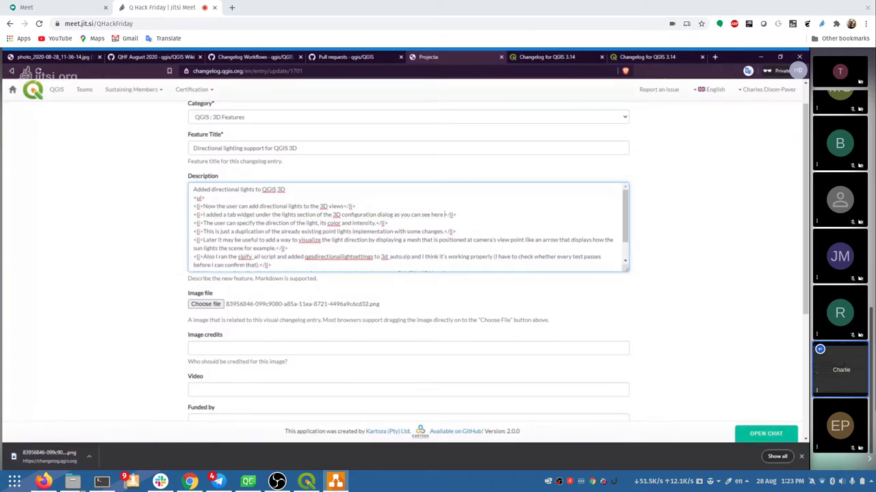
key("BackSpace")
scroll(408, 226, "down", 1)
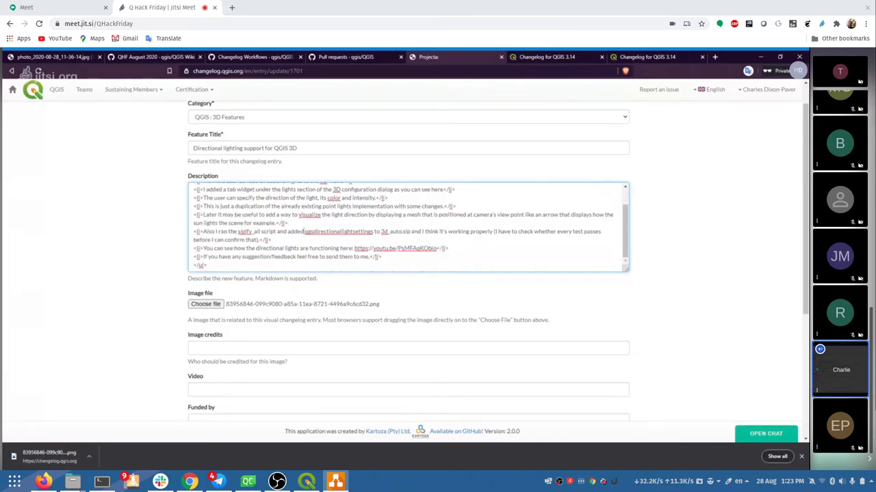
scroll(274, 258, "down", 1)
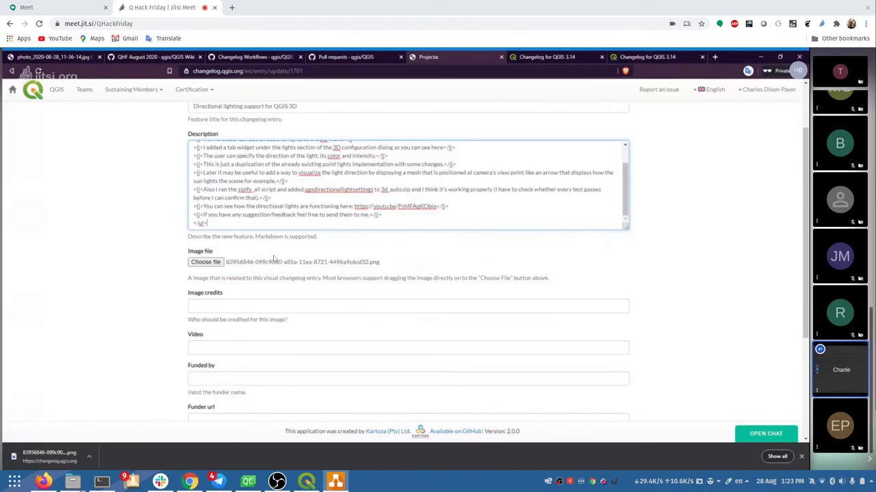
scroll(274, 257, "down", 1)
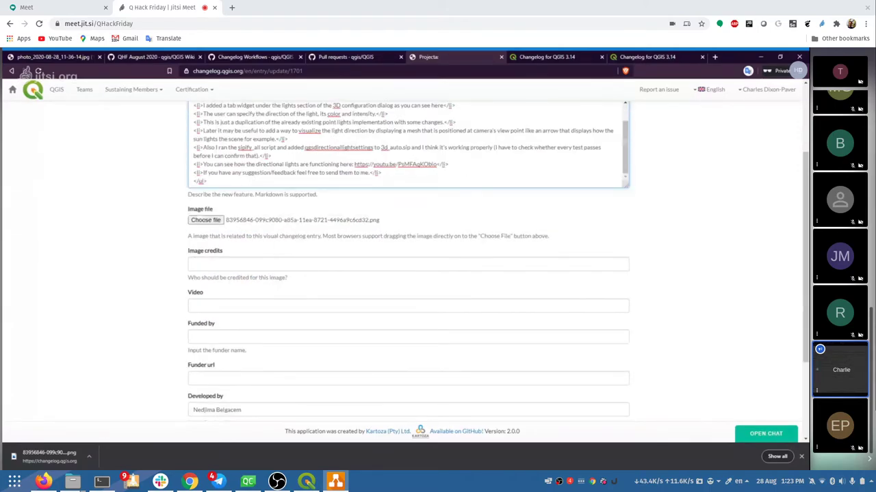
scroll(212, 290, "down", 1)
scroll(296, 255, "up", 1)
scroll(296, 254, "down", 1)
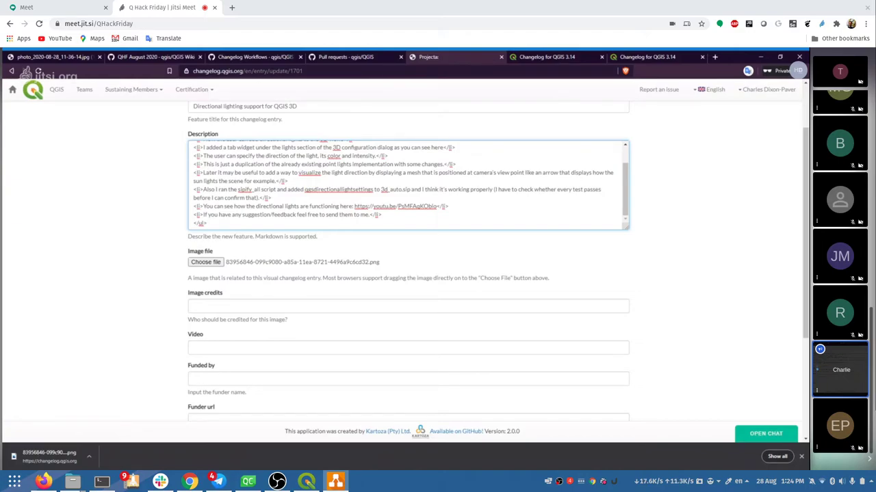
Rearrange the file manager windows, moving Downloads to the right edge, then switch to the terminal
key("super")
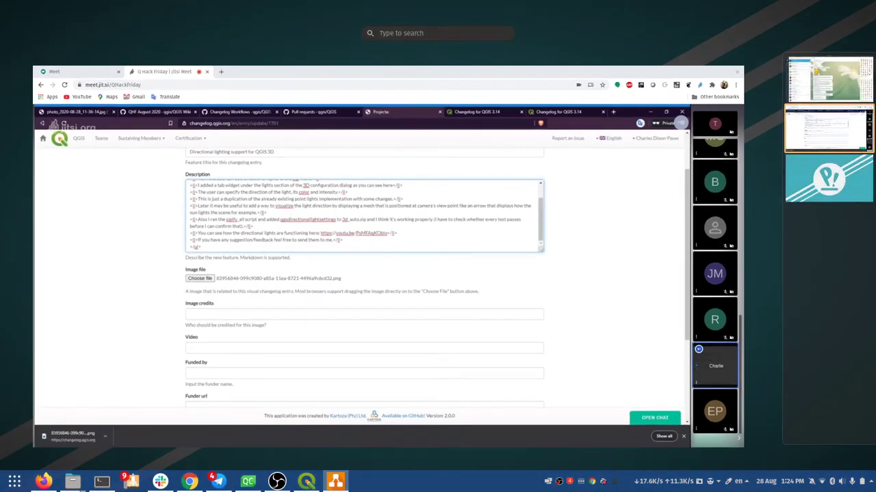
left_click(276, 405)
key("alt+Tab")
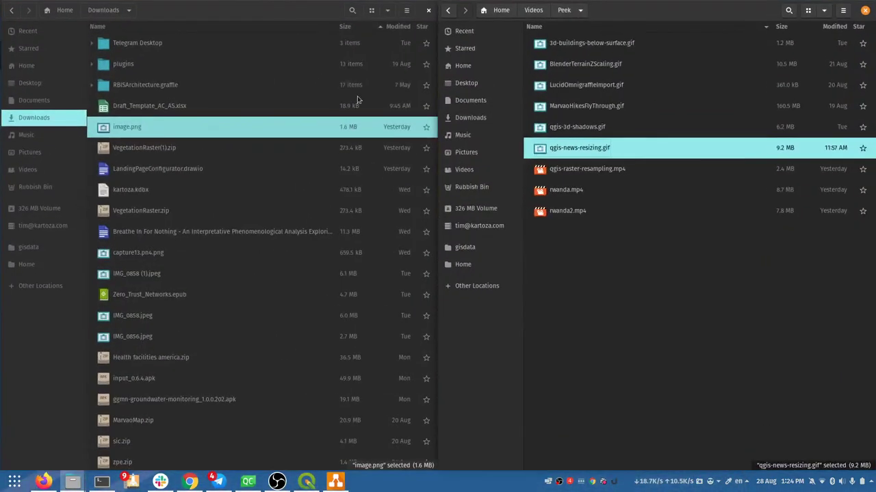
left_click_drag(313, 13, 874, 13)
key("alt+Tab")
key("alt+Tab")
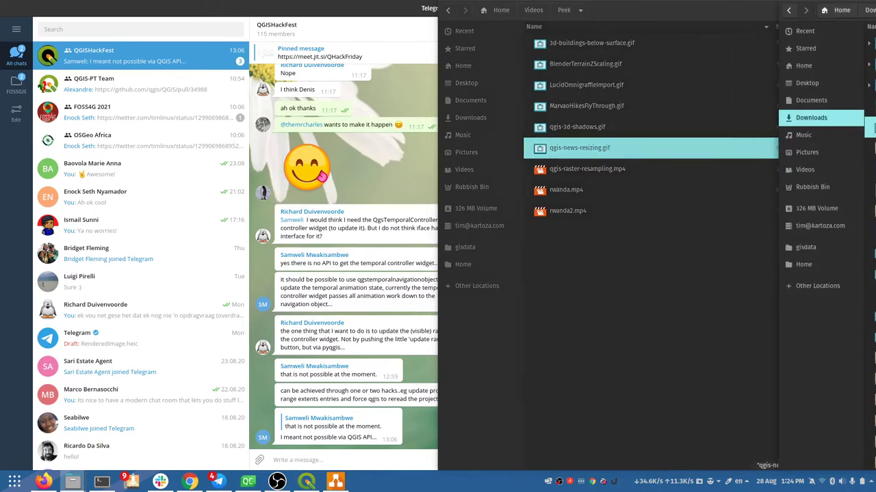
key("alt+Tab")
key("alt+Tab")
key("alt+Tab")
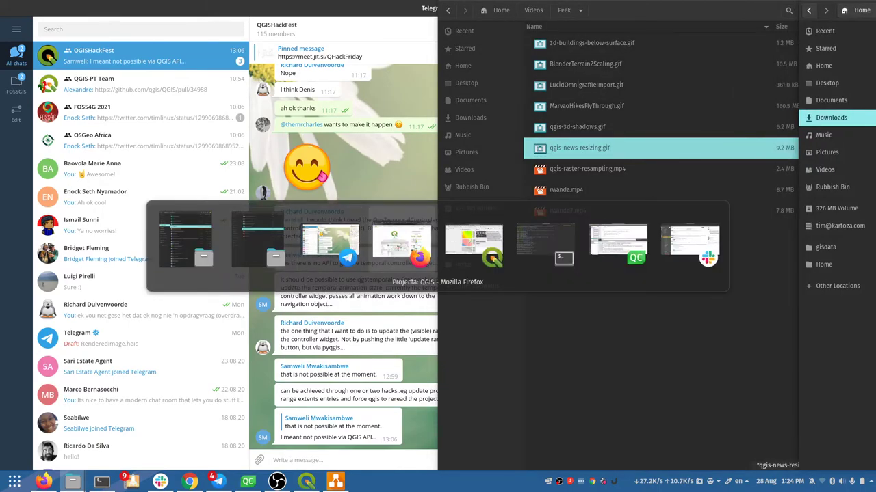
left_click(552, 285)
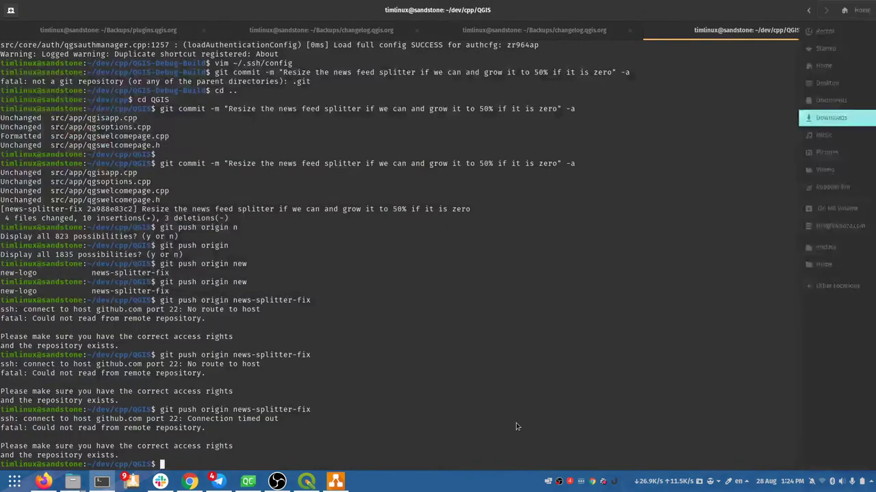
Return to the meeting workspace and bring the shared browser window back to the front
key("super")
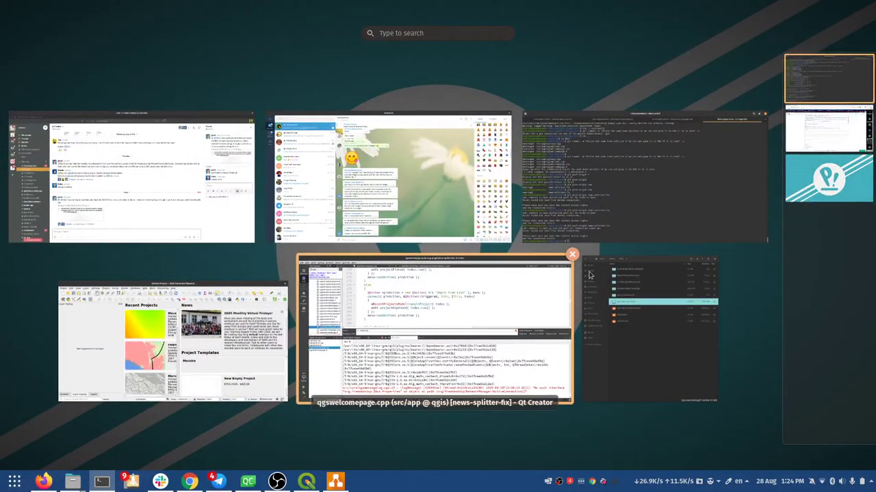
left_click(815, 142)
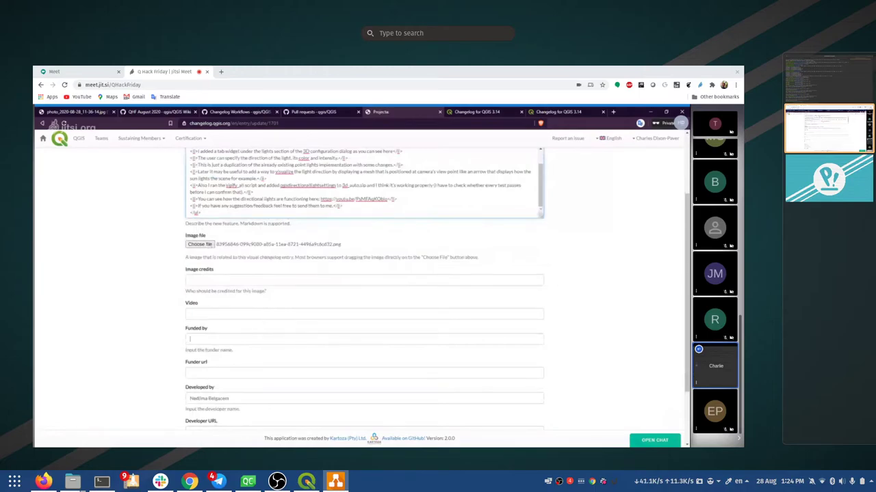
left_click(153, 278)
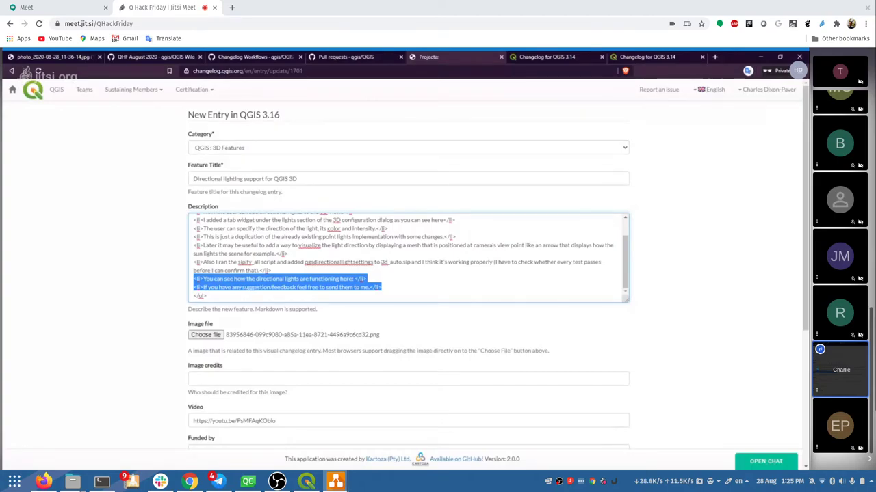
Delete the two closing <li> lines about the demo video and feedback
key("BackSpace")
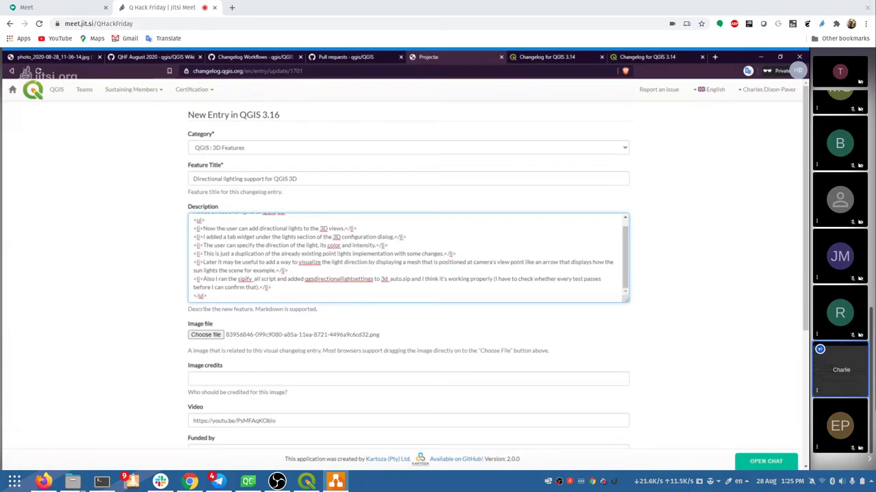
scroll(408, 257, "up", 1)
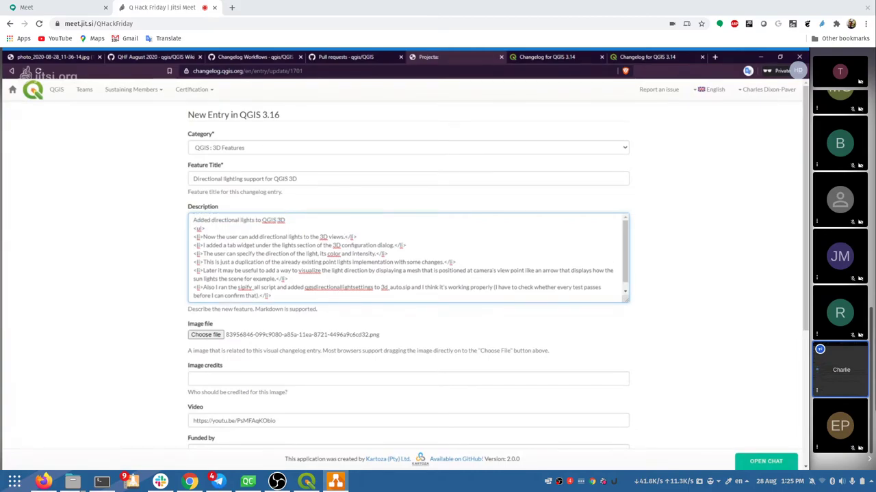
scroll(409, 256, "down", 1)
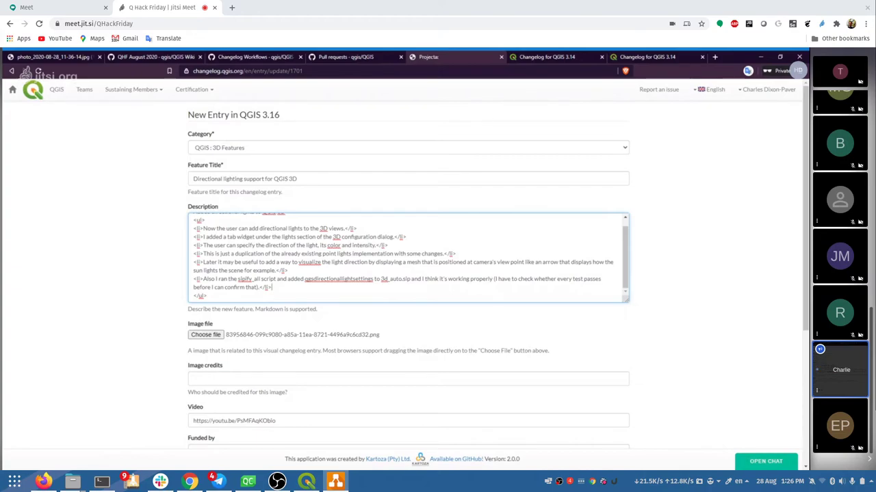
Delete the '<li>Also I ran…</li>' sipify script line from the description
key("shift+Up")
key("shift+Up")
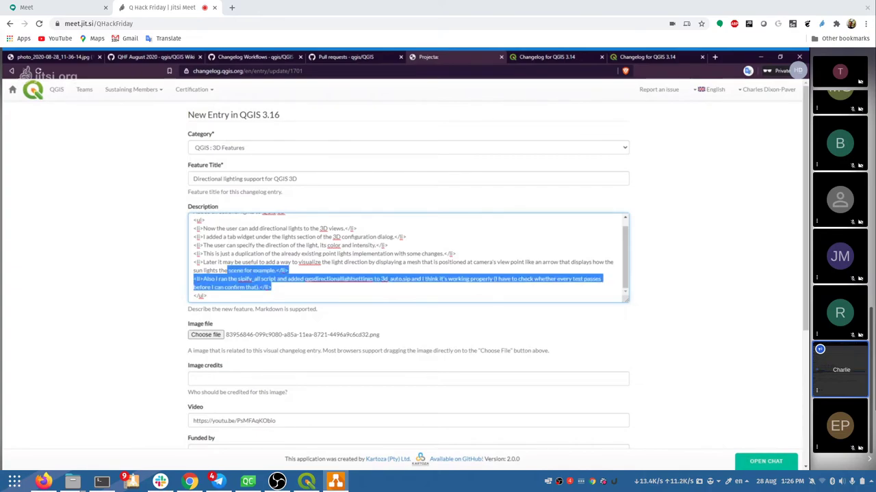
key("shift+Down")
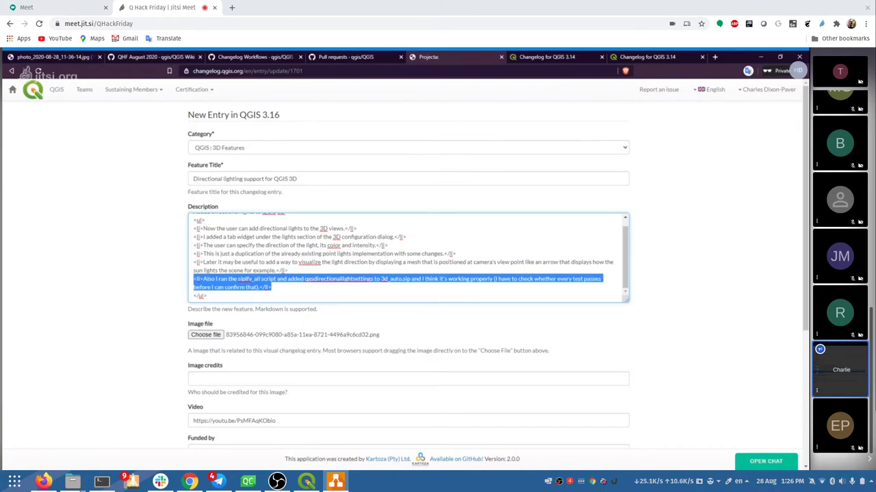
key("BackSpace")
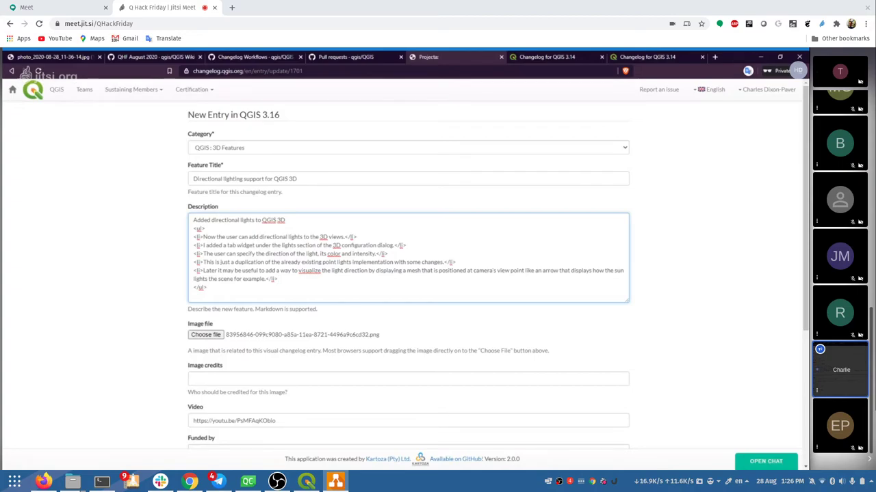
Submit the edited directional lighting entry to the 3.16 changelog
scroll(295, 287, "down", 2)
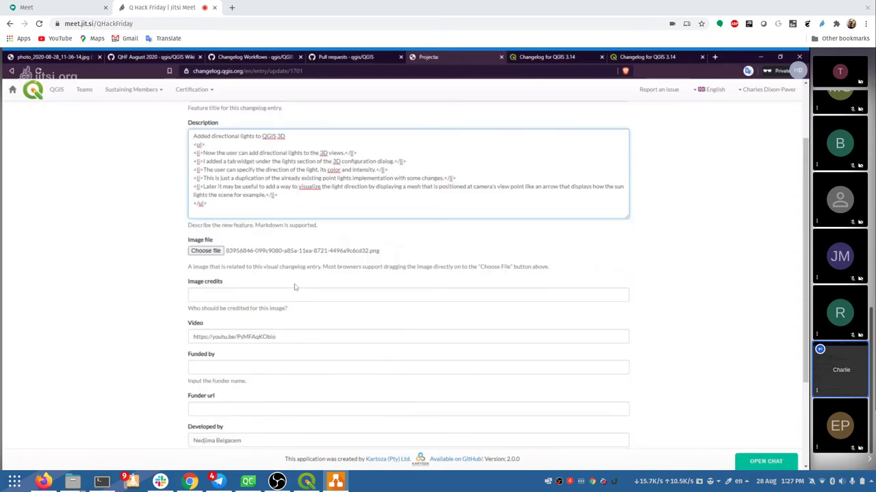
scroll(296, 287, "down", 3)
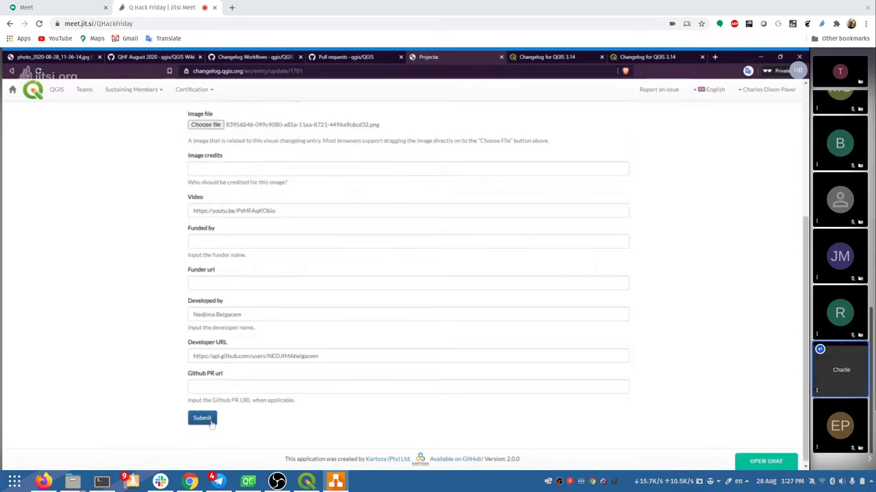
scroll(215, 409, "up", 5)
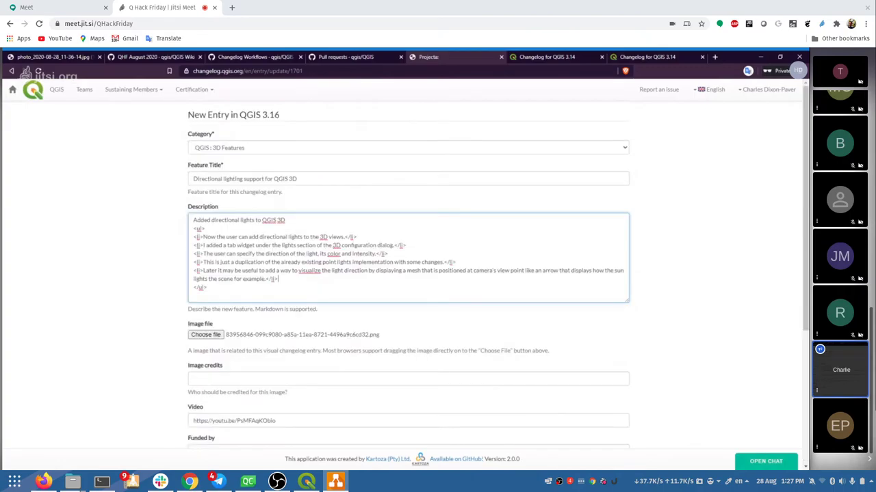
scroll(408, 274, "down", 5)
left_click(202, 415)
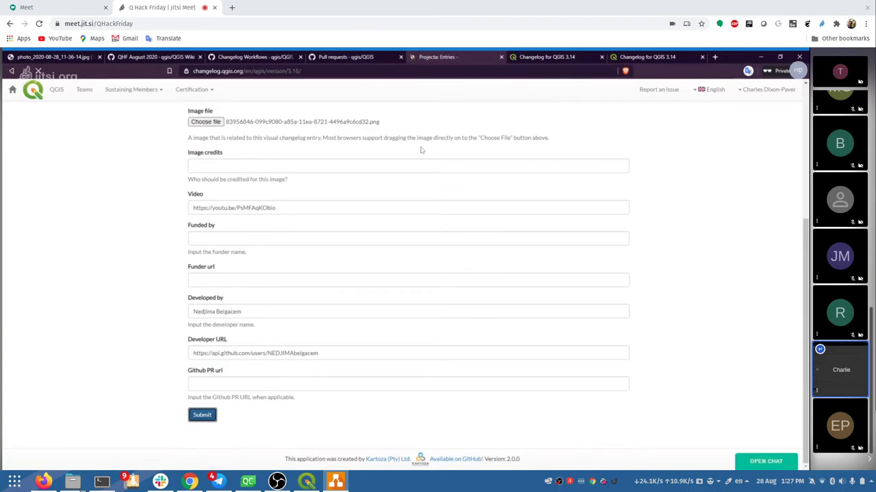
Jump to the 3D Features category to show the 'Directional lighting support for QGIS 3D' entry
scroll(366, 227, "down", 2)
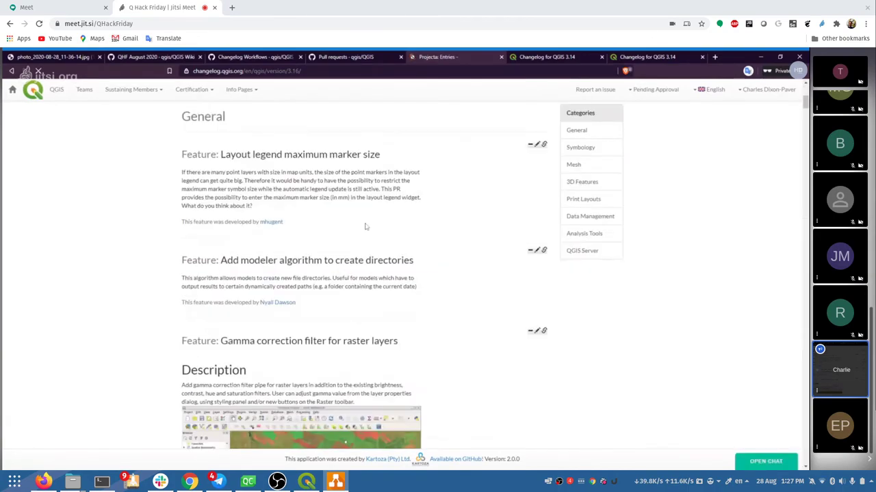
scroll(366, 226, "down", 5)
scroll(366, 227, "down", 3)
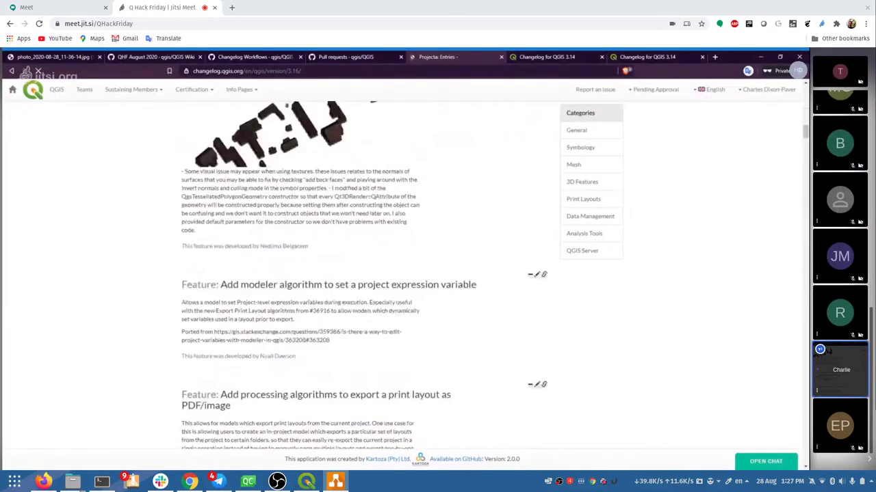
scroll(366, 226, "down", 3)
scroll(397, 234, "up", 5)
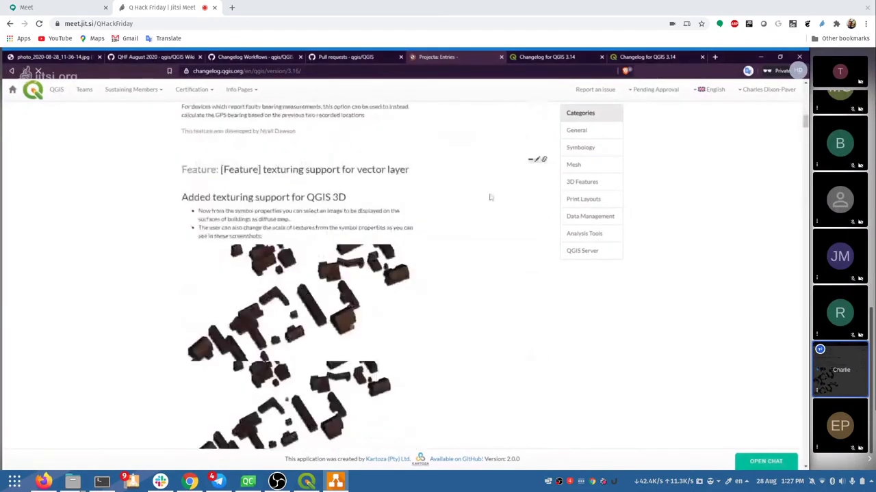
left_click(582, 182)
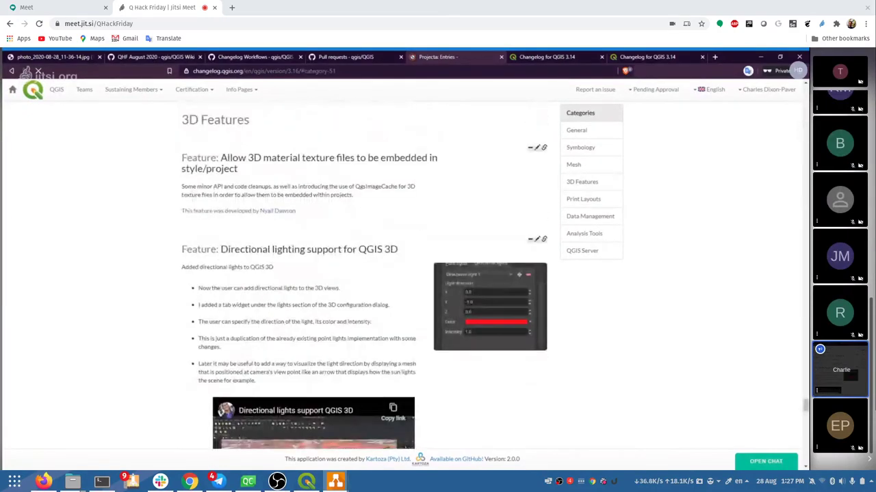
scroll(323, 240, "down", 2)
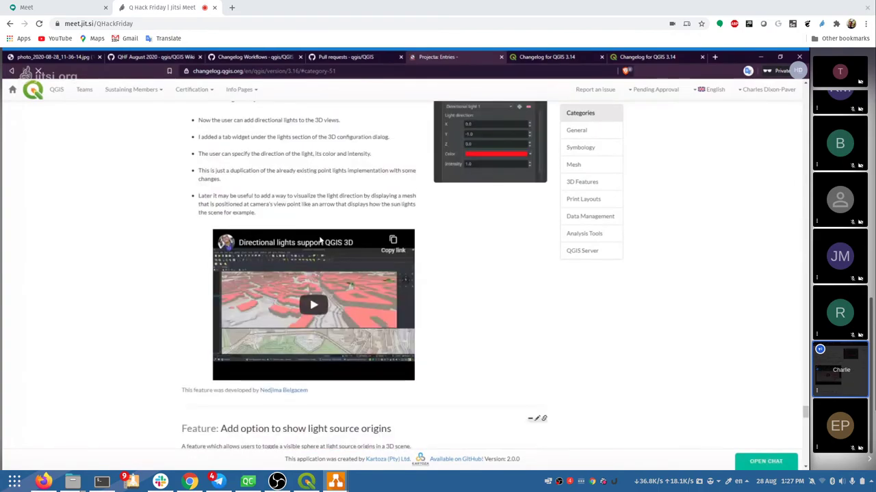
scroll(328, 237, "up", 1)
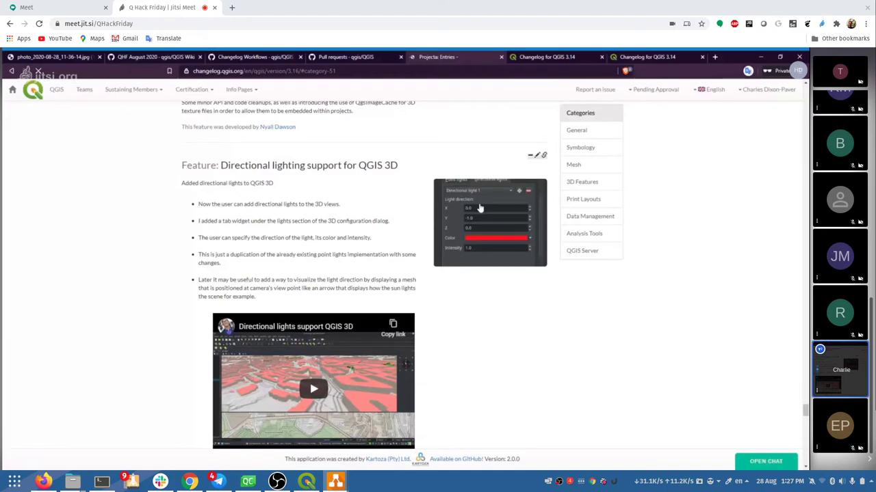
scroll(481, 219, "up", 1)
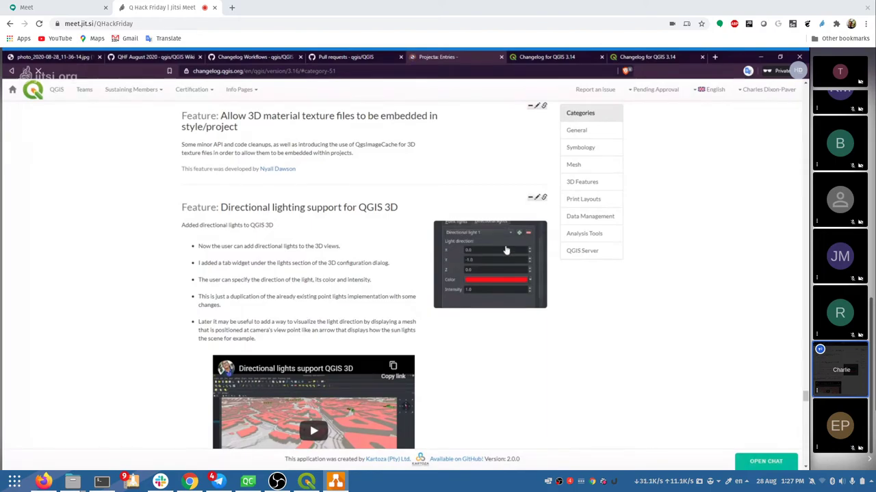
Jump to the Symbology category of the 3.16 changelog, then bring the Telegram window forward
scroll(326, 228, "down", 1)
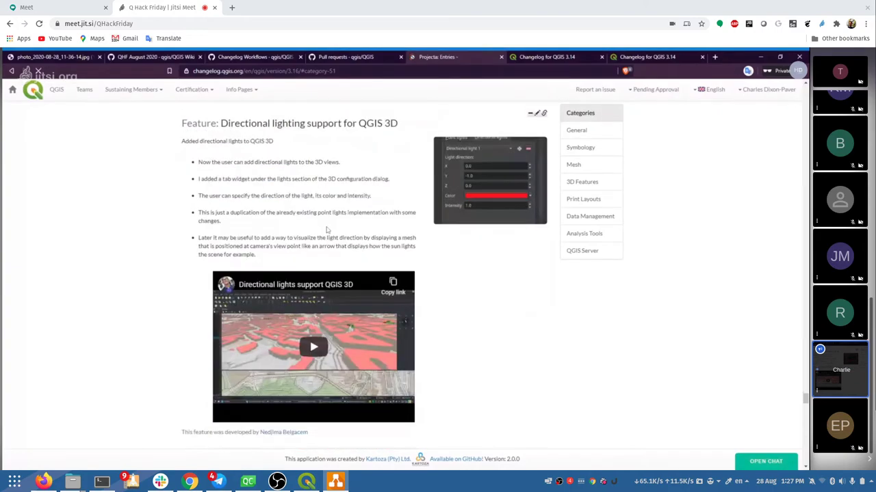
scroll(294, 267, "up", 3)
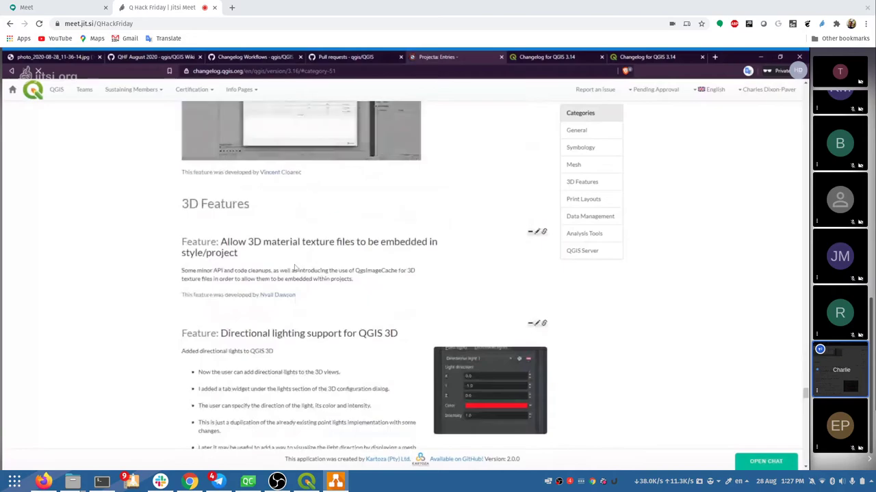
scroll(294, 268, "up", 1)
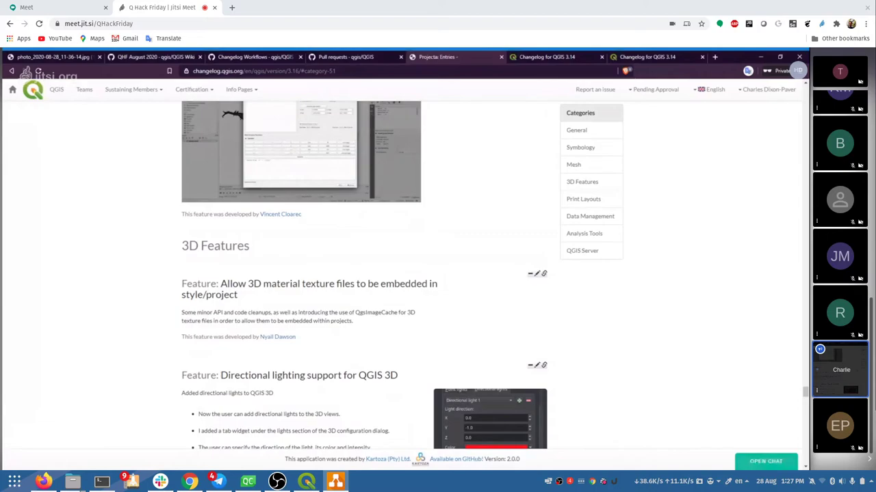
scroll(563, 251, "up", 2)
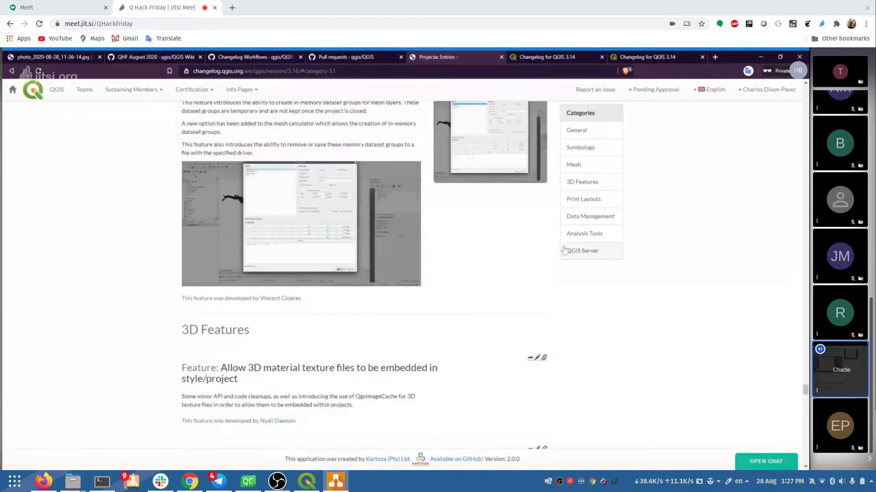
scroll(499, 274, "up", 10)
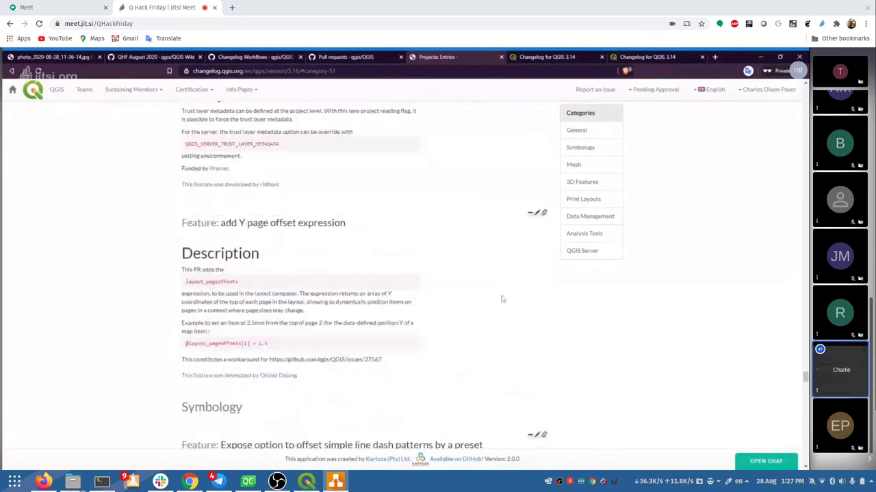
scroll(502, 299, "up", 5)
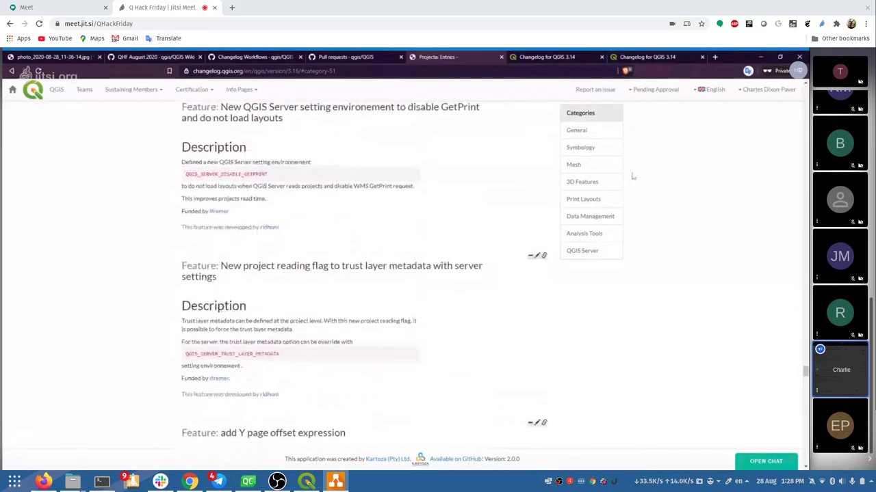
left_click(600, 156)
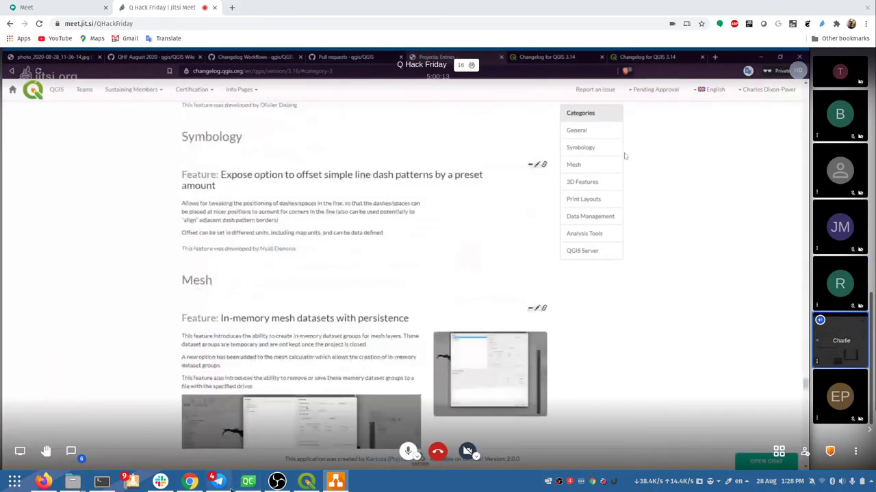
mouse_move(220, 482)
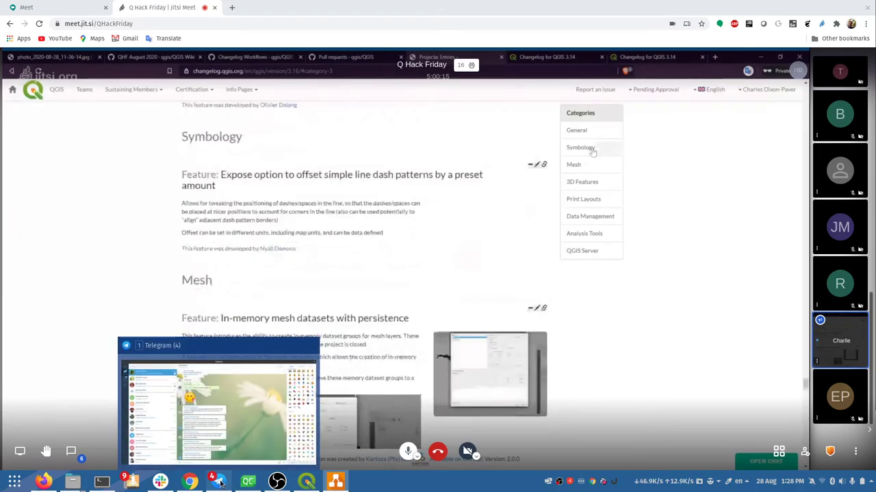
left_click(219, 482)
Unmaximize Telegram and switch to the meeting workspace, restoring the video meeting window full screen
left_click_drag(438, 5, 874, 206)
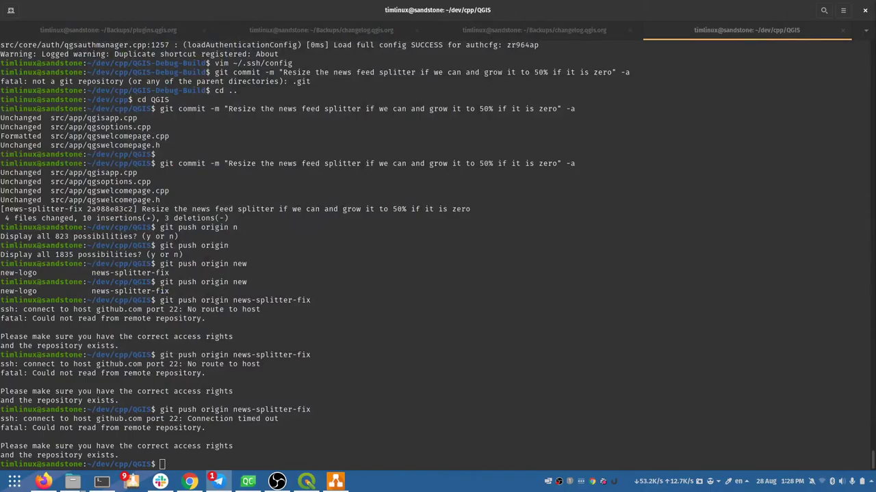
key("super")
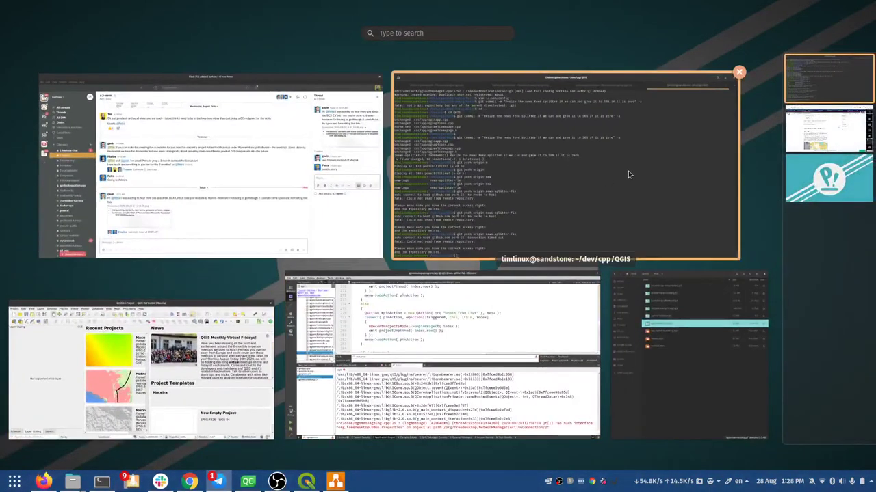
left_click(814, 133)
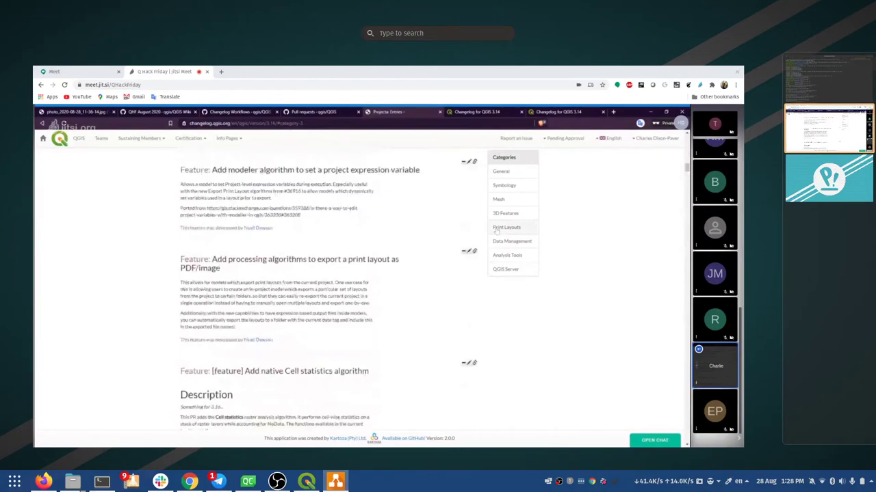
left_click(428, 282)
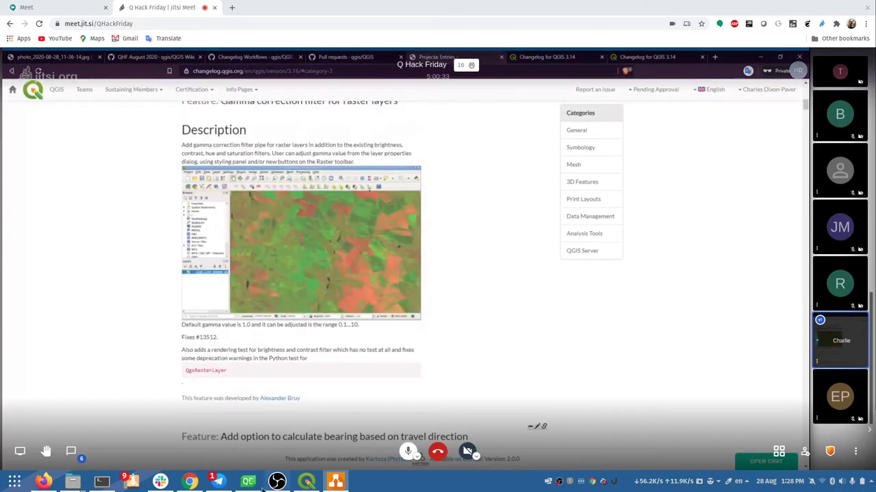
Return to the terminal, then reopen the overview on the workspace with the meeting browser
key("alt+Tab")
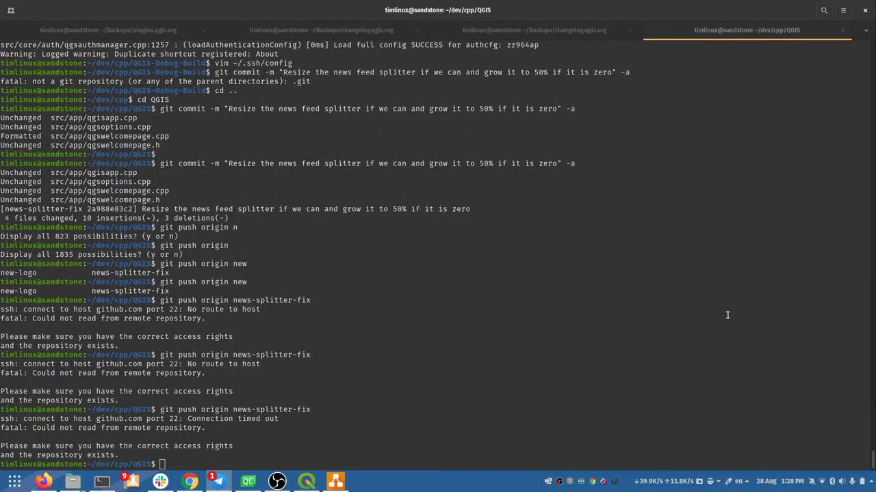
key("super+w")
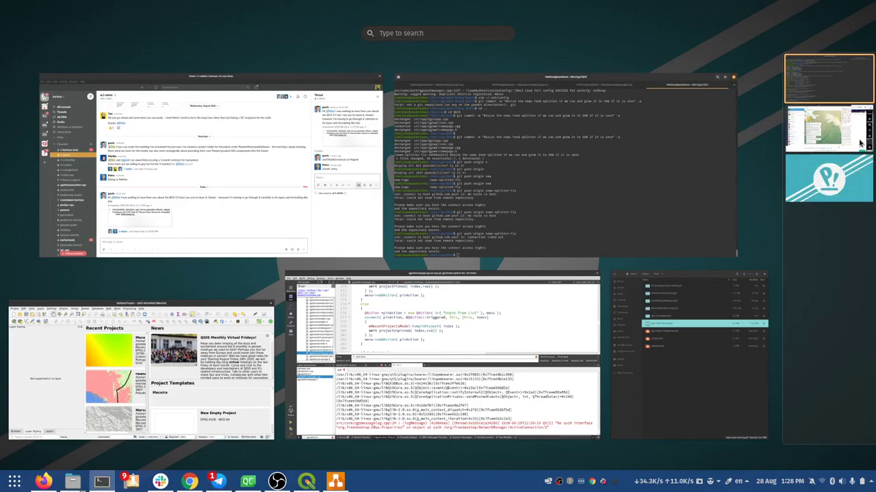
left_click(837, 142)
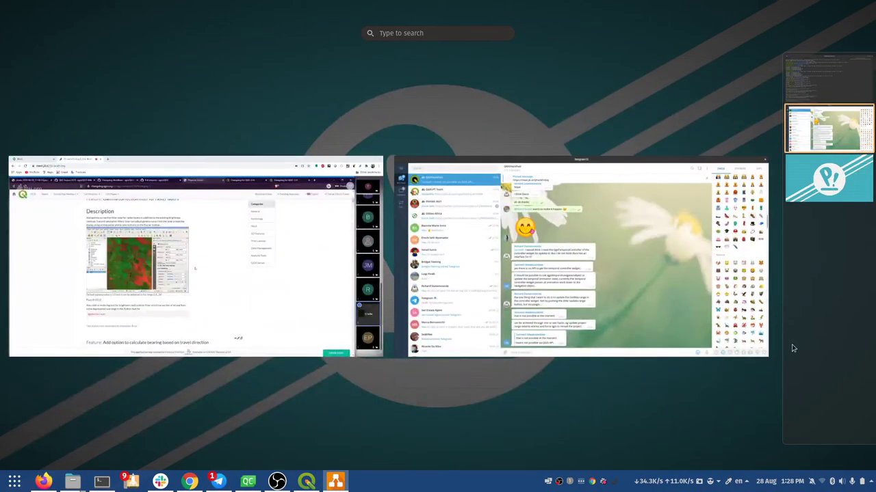
Restore the Jitsi meeting, scroll the changelog to 'Gamma correction filter for raster layers', and open Telegram
left_click(304, 308)
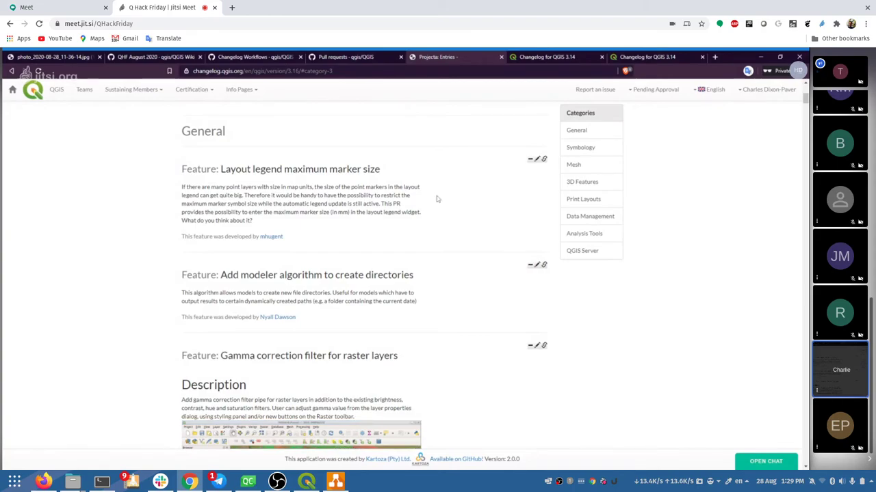
scroll(442, 255, "down", 1)
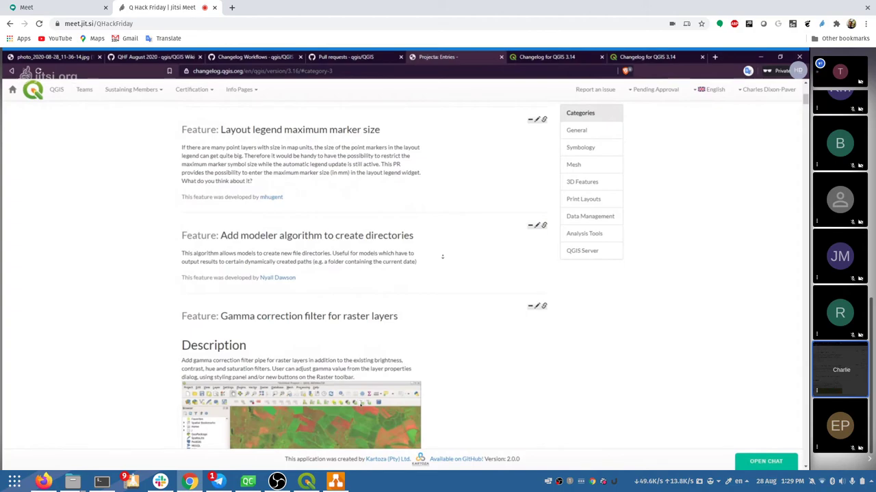
scroll(442, 257, "down", 3)
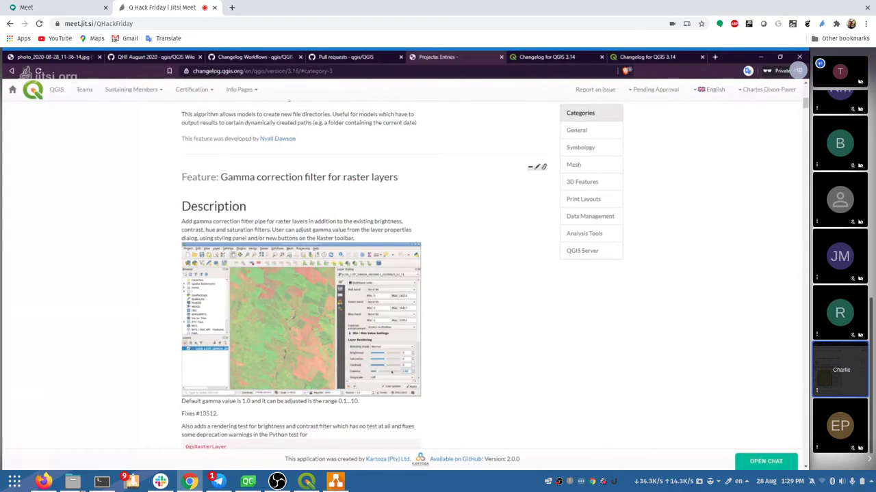
mouse_move(217, 484)
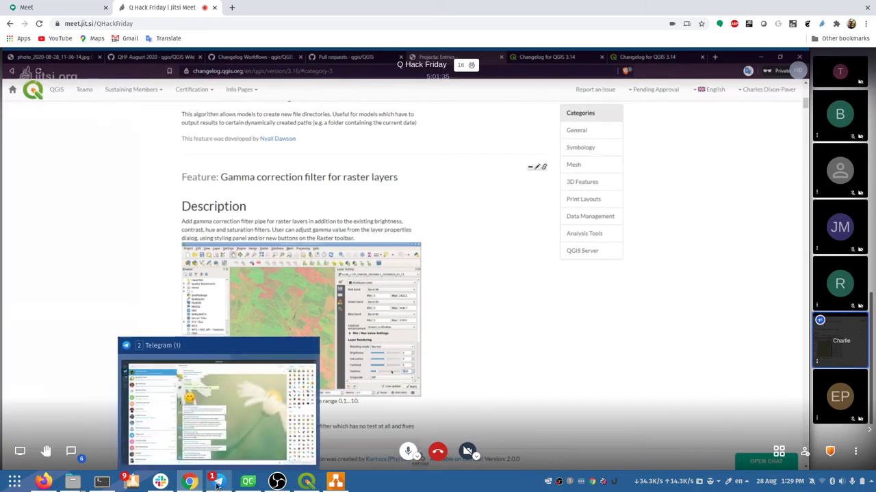
left_click(218, 410)
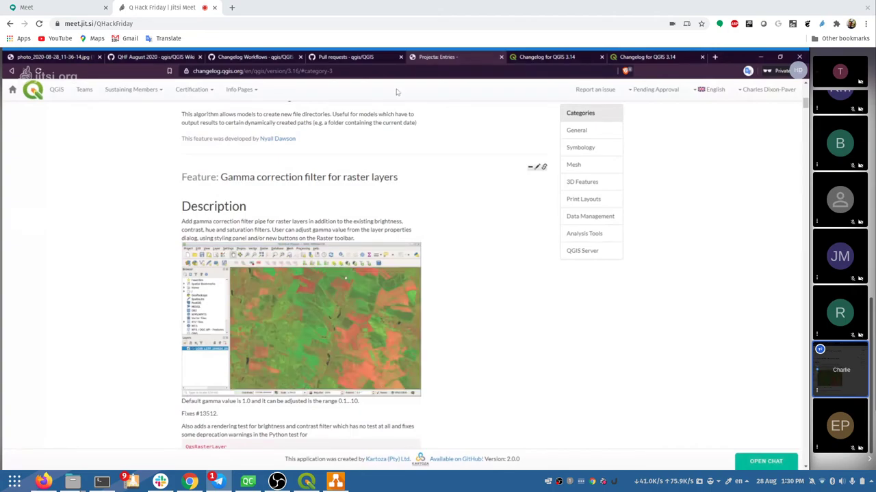
Switch to the Changelog Workflows wiki page and read steps 5 to 7, ending at Notable Fixes
left_click(264, 56)
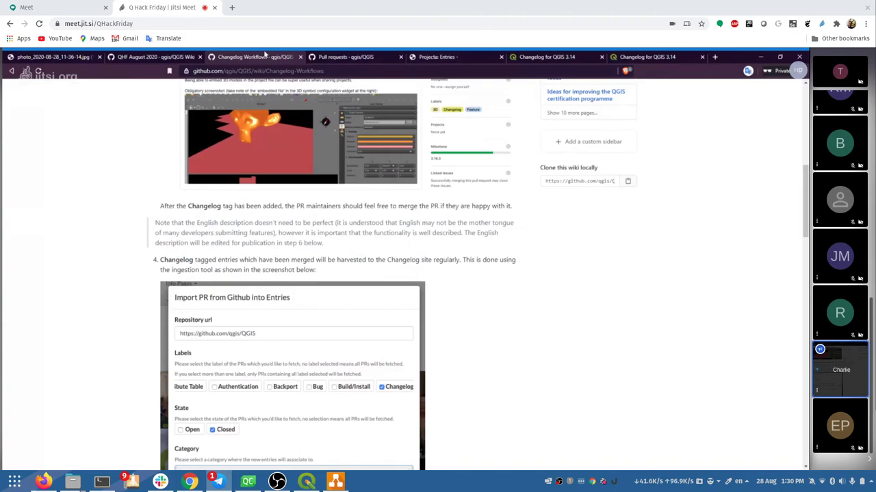
scroll(342, 274, "down", 5)
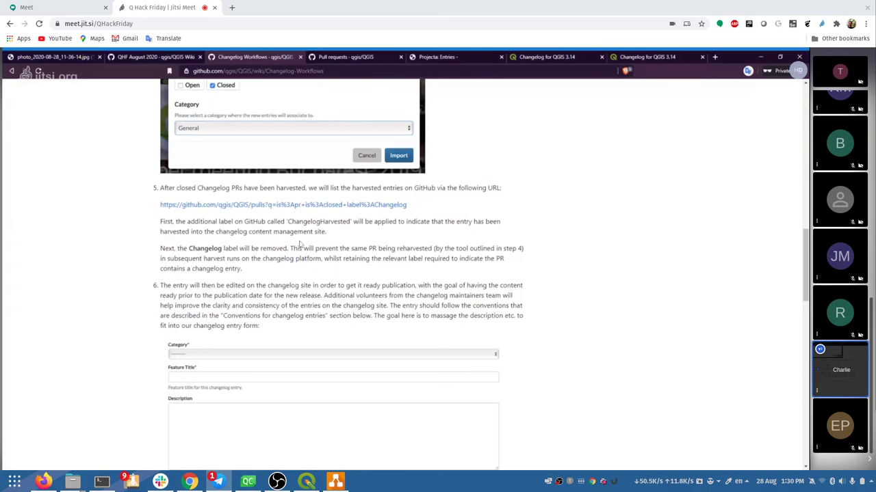
scroll(299, 245, "down", 1)
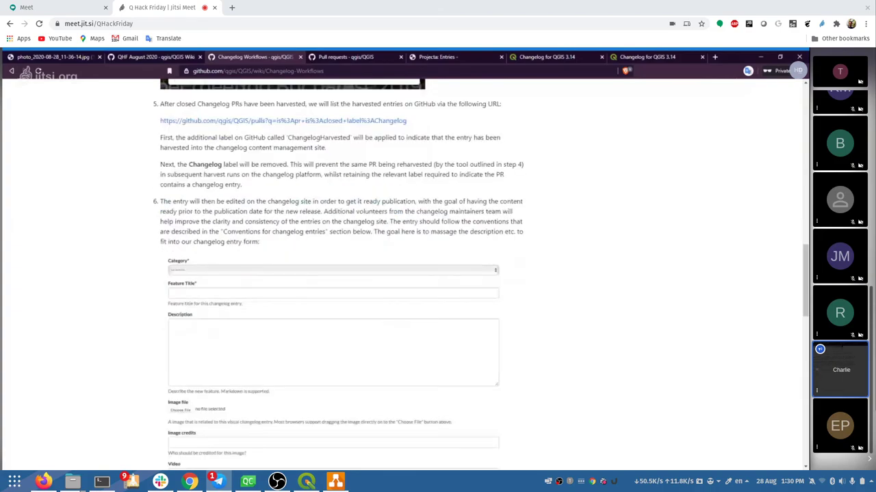
scroll(272, 185, "down", 2)
scroll(272, 186, "down", 2)
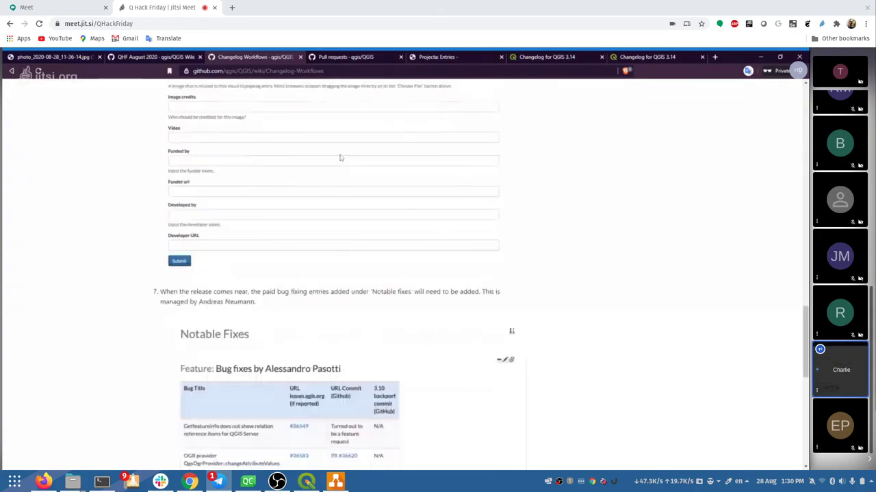
scroll(340, 157, "down", 1)
scroll(393, 248, "up", 1)
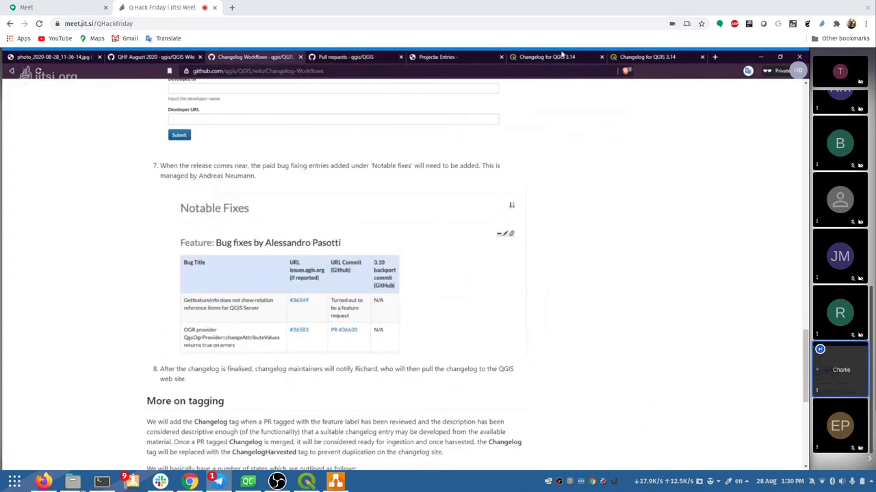
Scroll down to the four tagging states and the 'Conventions for changelog entries' section
scroll(383, 263, "down", 1)
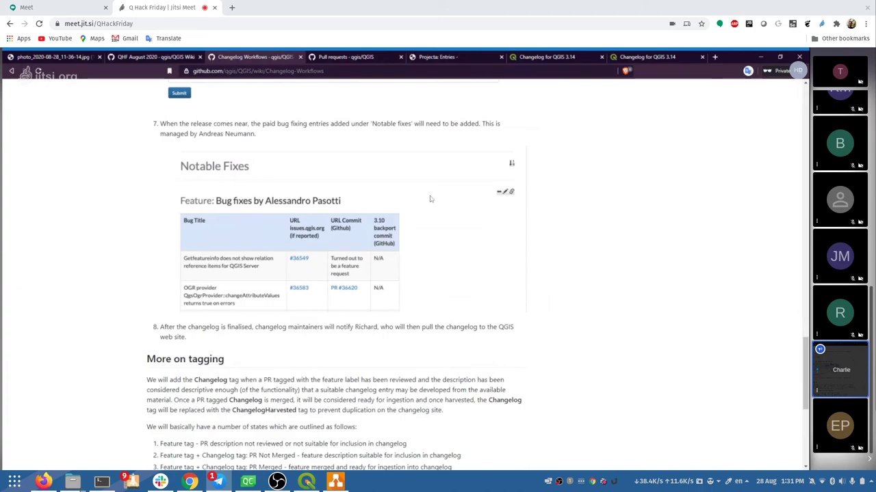
scroll(430, 199, "down", 2)
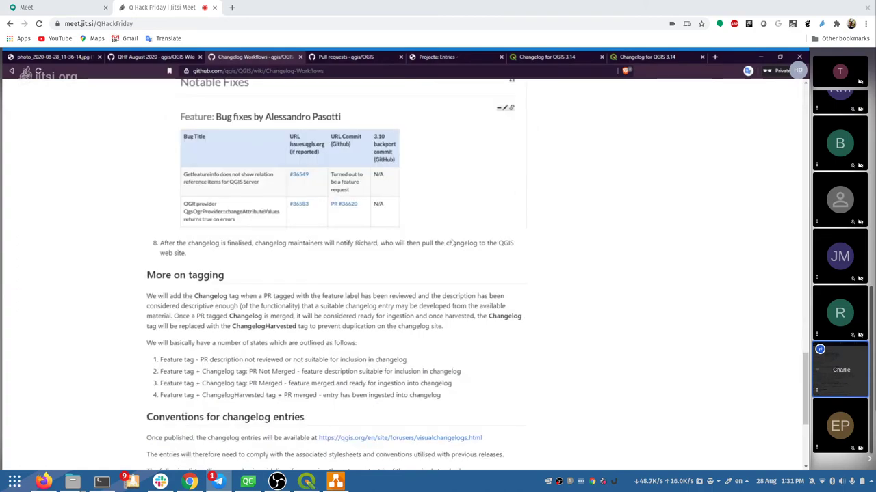
scroll(452, 243, "down", 3)
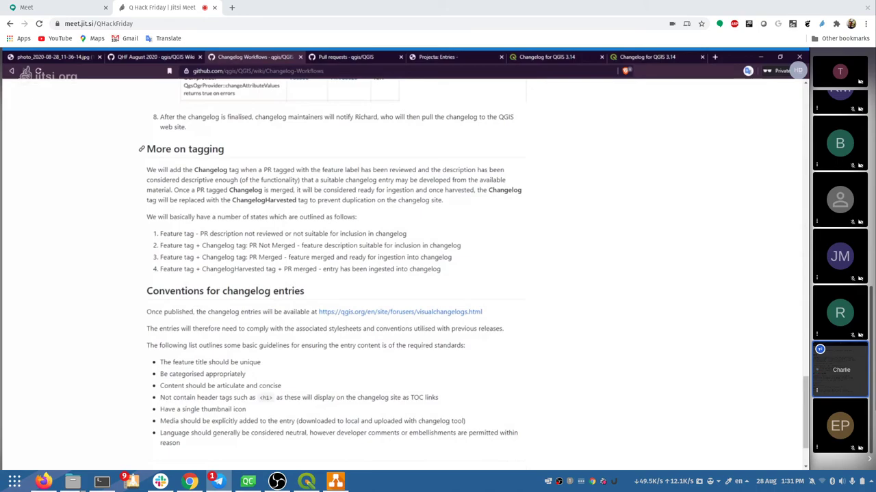
scroll(451, 273, "up", 1)
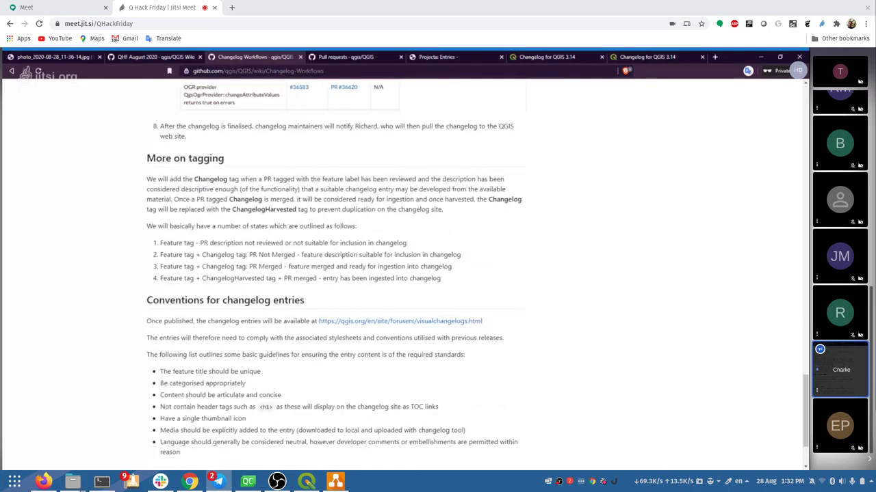
scroll(387, 331, "down", 2)
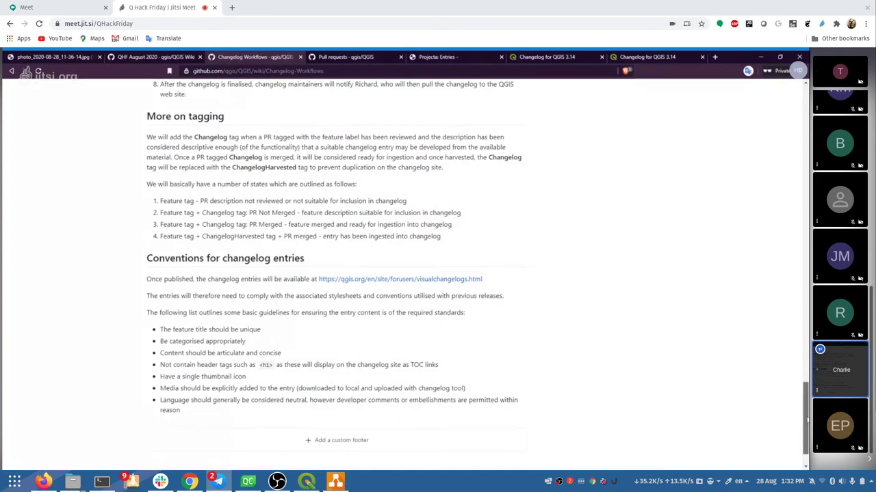
Scroll the Changelog Workflows page back to the top and switch to the 'QHF August 2020' wiki page
left_click_drag(808, 418, 675, 156)
left_click(157, 57)
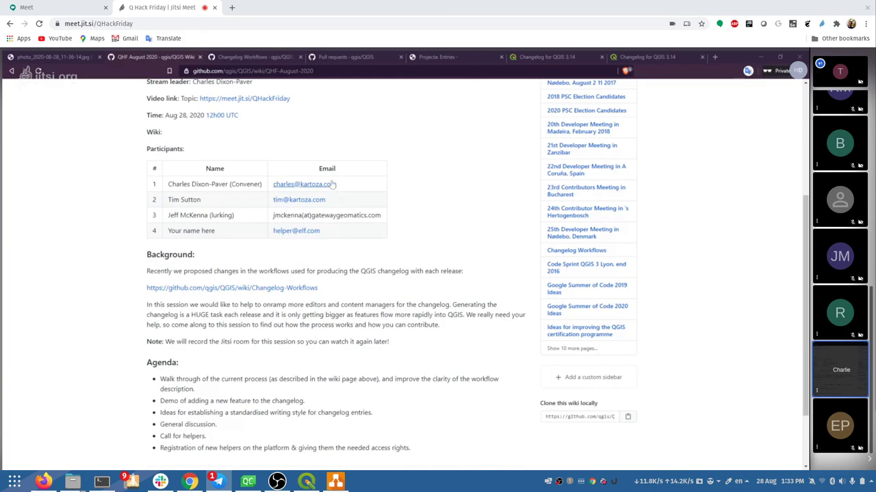
left_click_drag(337, 185, 275, 182)
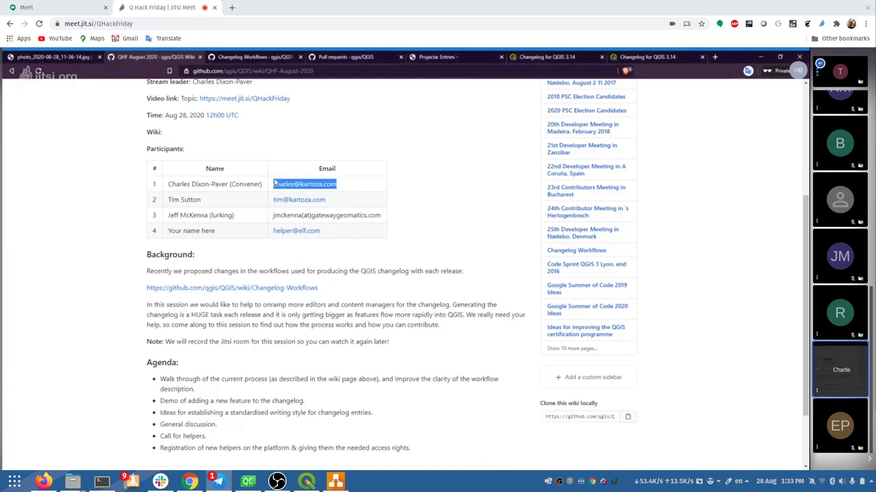
left_click(377, 279)
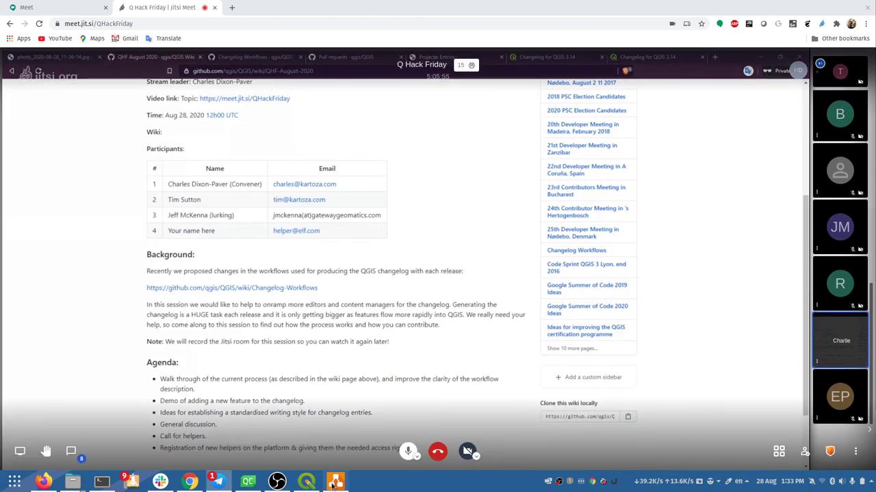
left_click(275, 483)
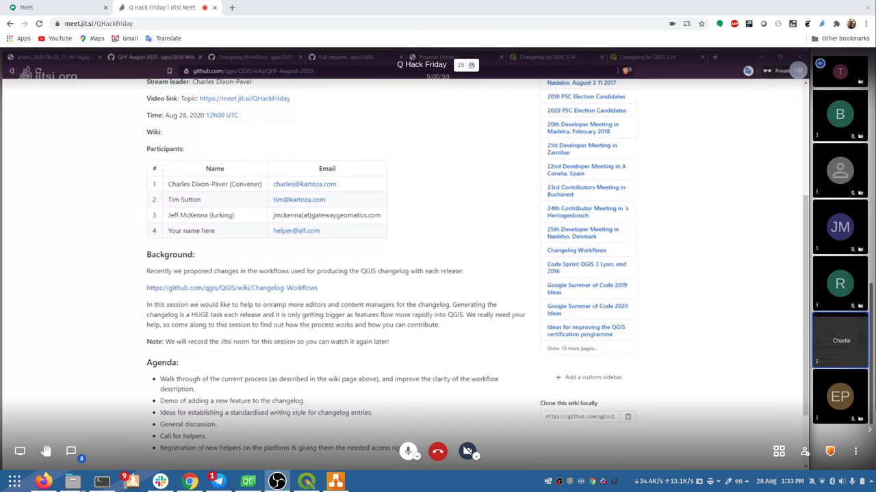